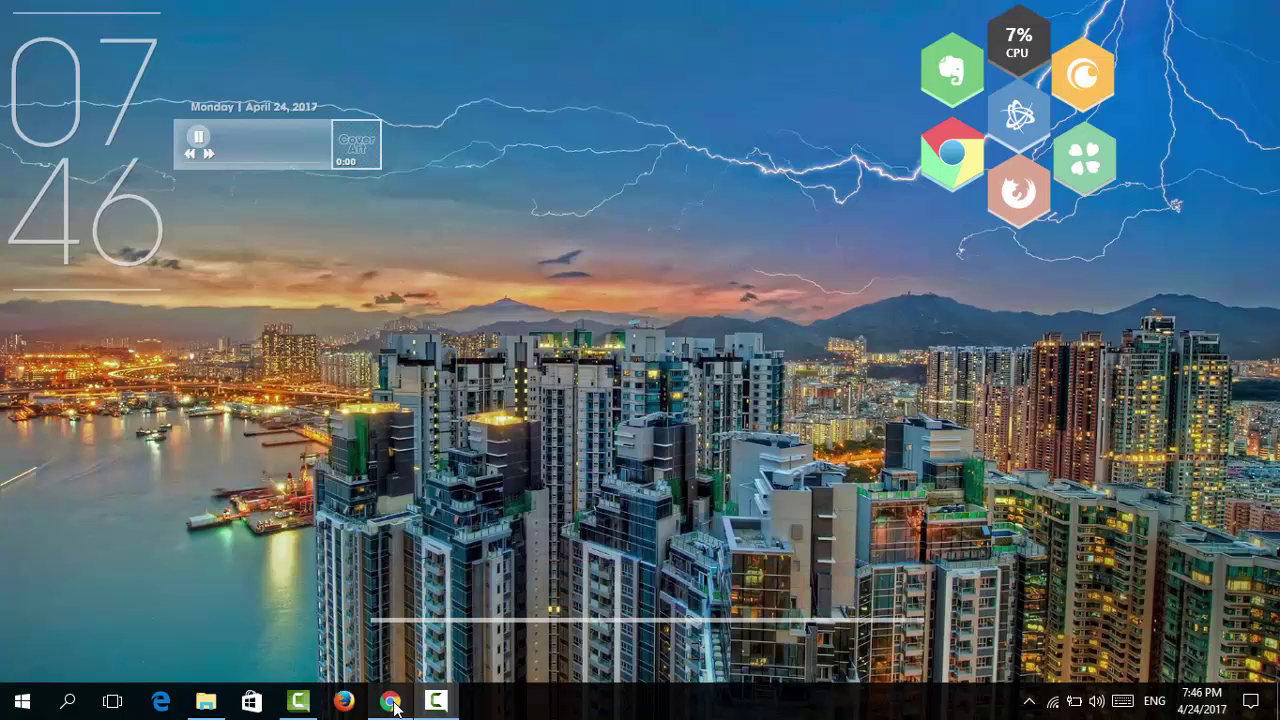
Bring Chrome back, skim rainmeter.net's download and news section, then return to the Elegance 1.0 tab
key("alt+Tab")
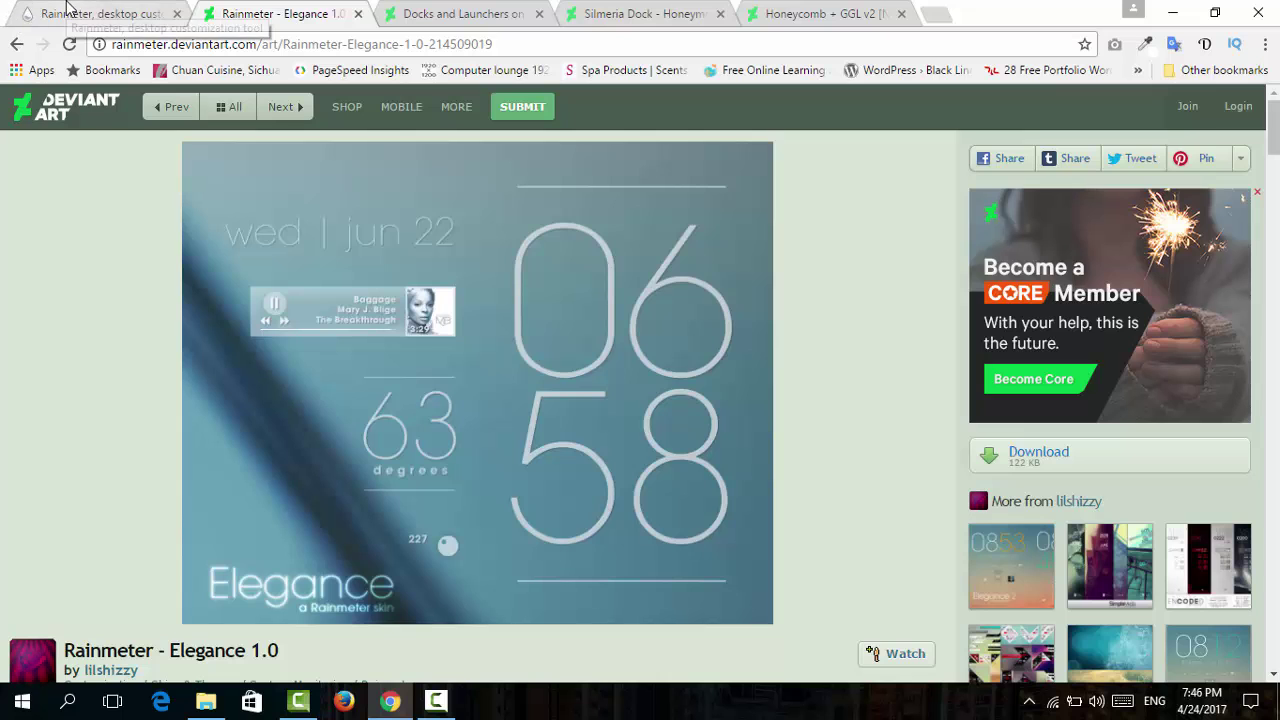
left_click(75, 14)
scroll(210, 280, "up", 2)
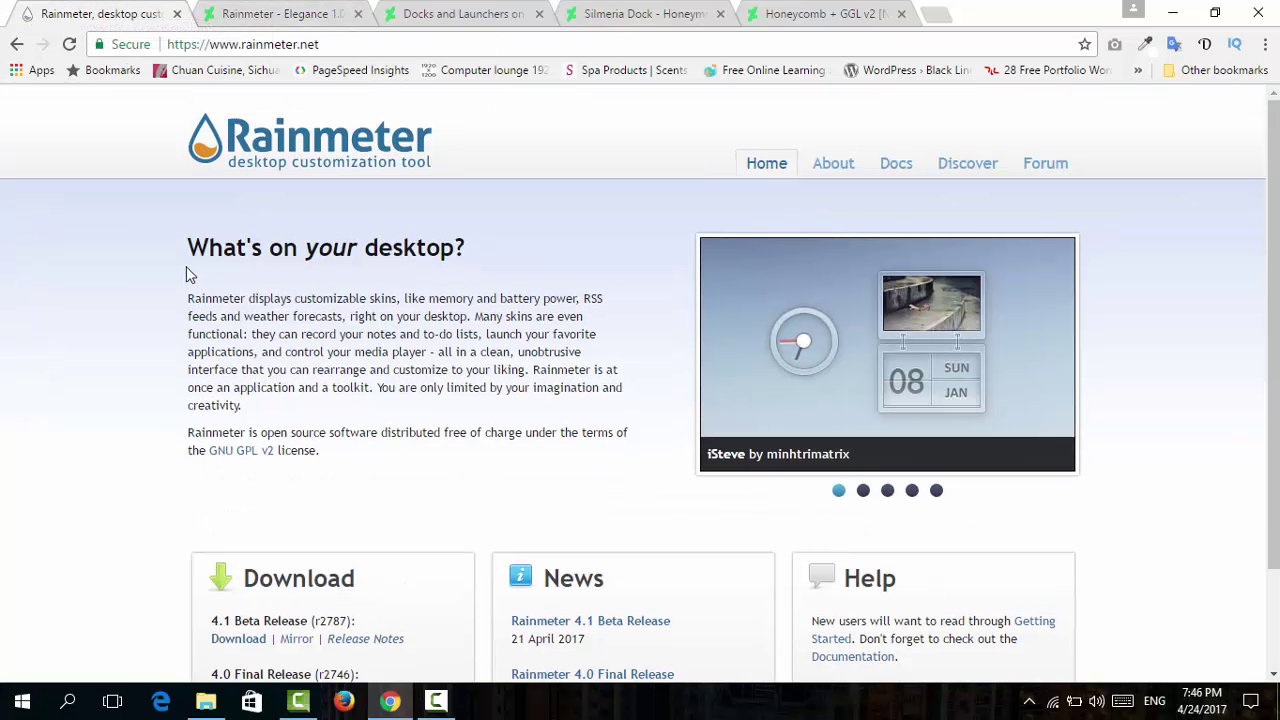
scroll(340, 206, "down", 2)
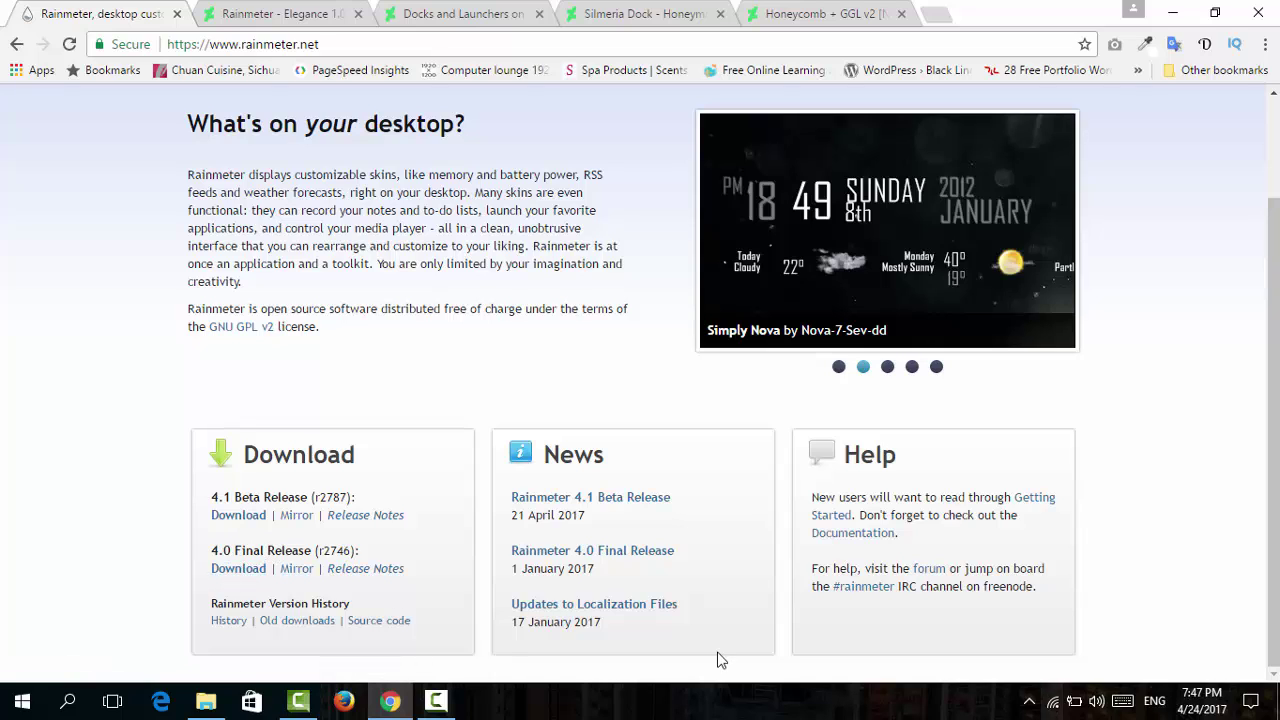
left_click(1028, 701)
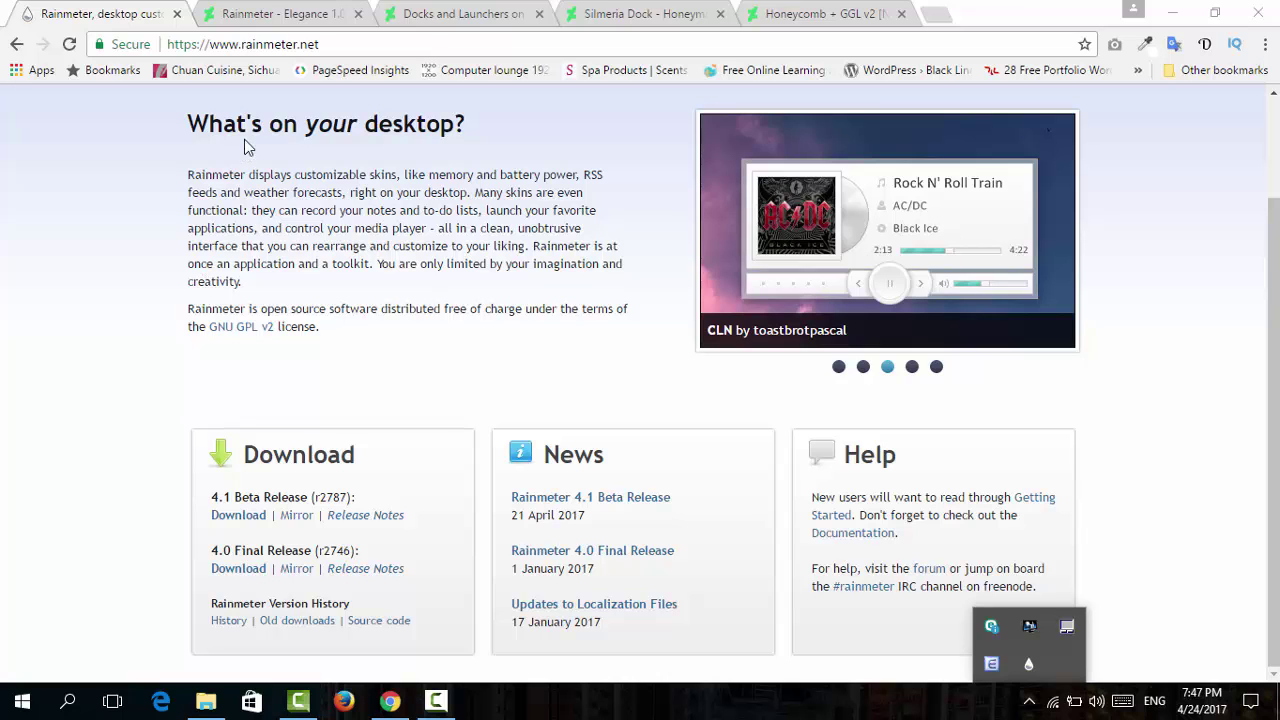
left_click(280, 17)
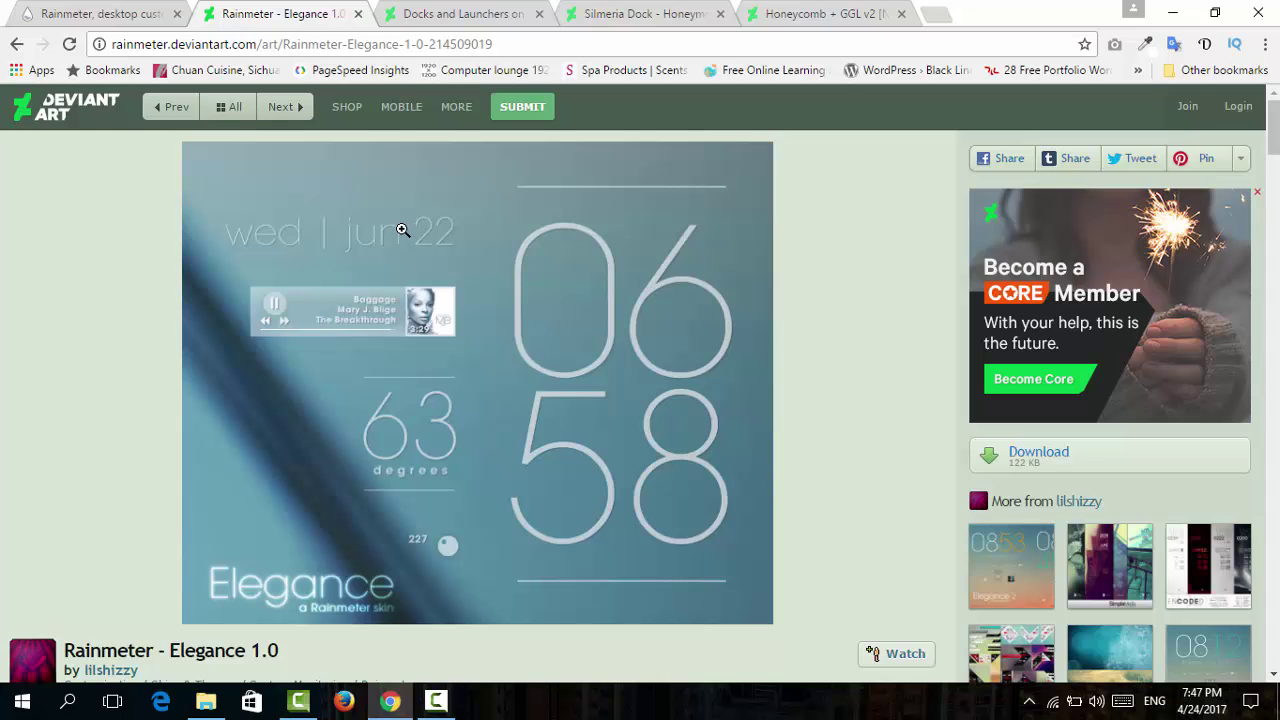
Scroll through the Elegance 1.0 skin page on DeviantArt
scroll(401, 230, "down", 2)
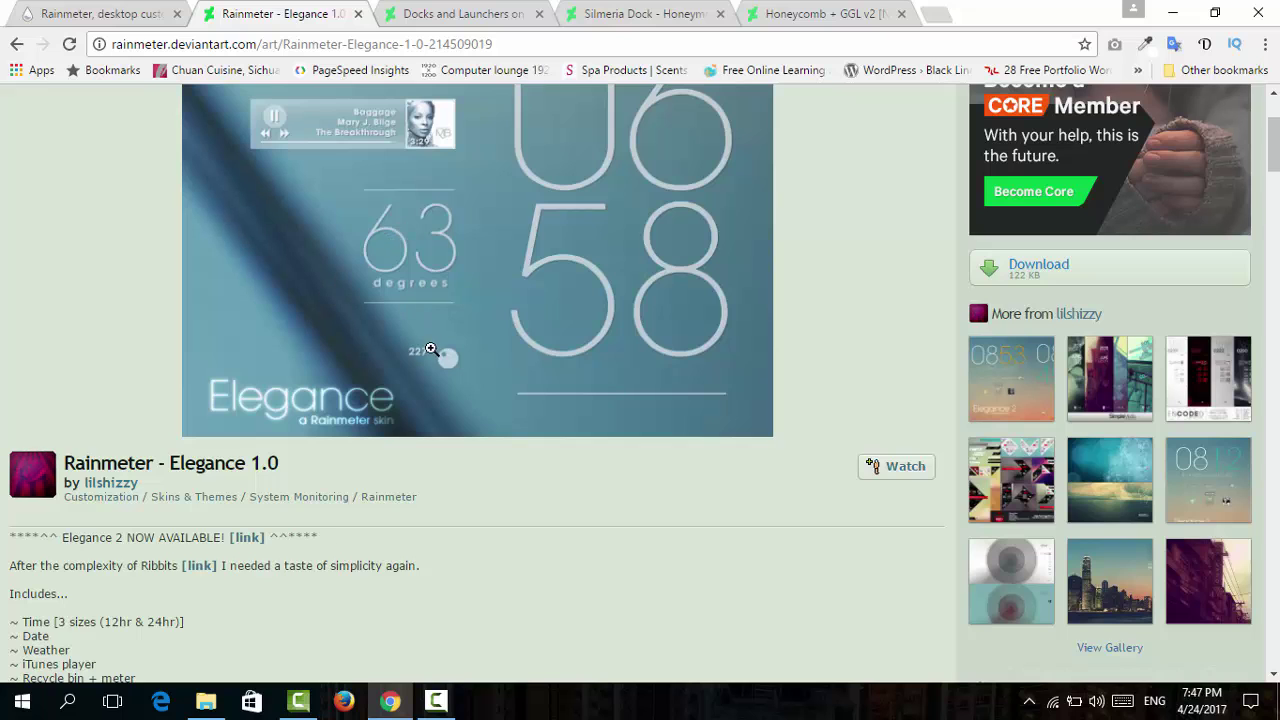
scroll(410, 345, "up", 1)
scroll(403, 330, "up", 1)
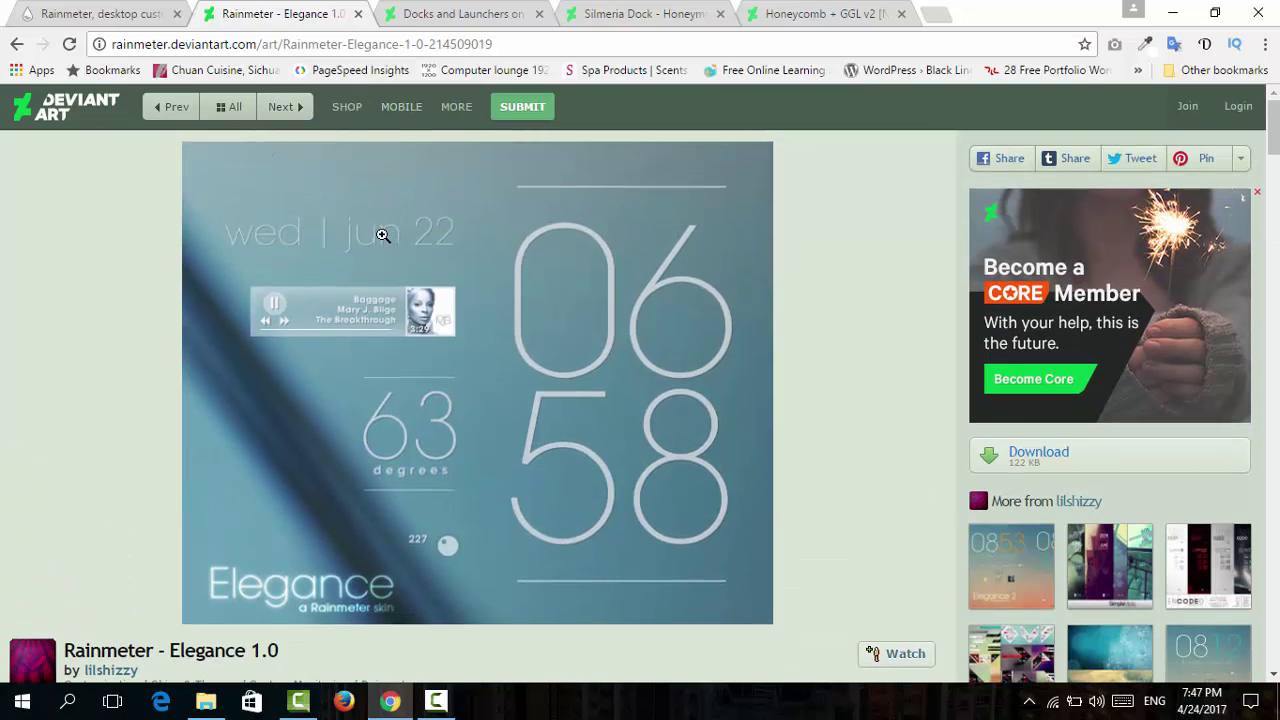
scroll(397, 244, "down", 1)
scroll(523, 240, "down", 2)
scroll(1094, 200, "down", 2)
scroll(917, 337, "up", 3)
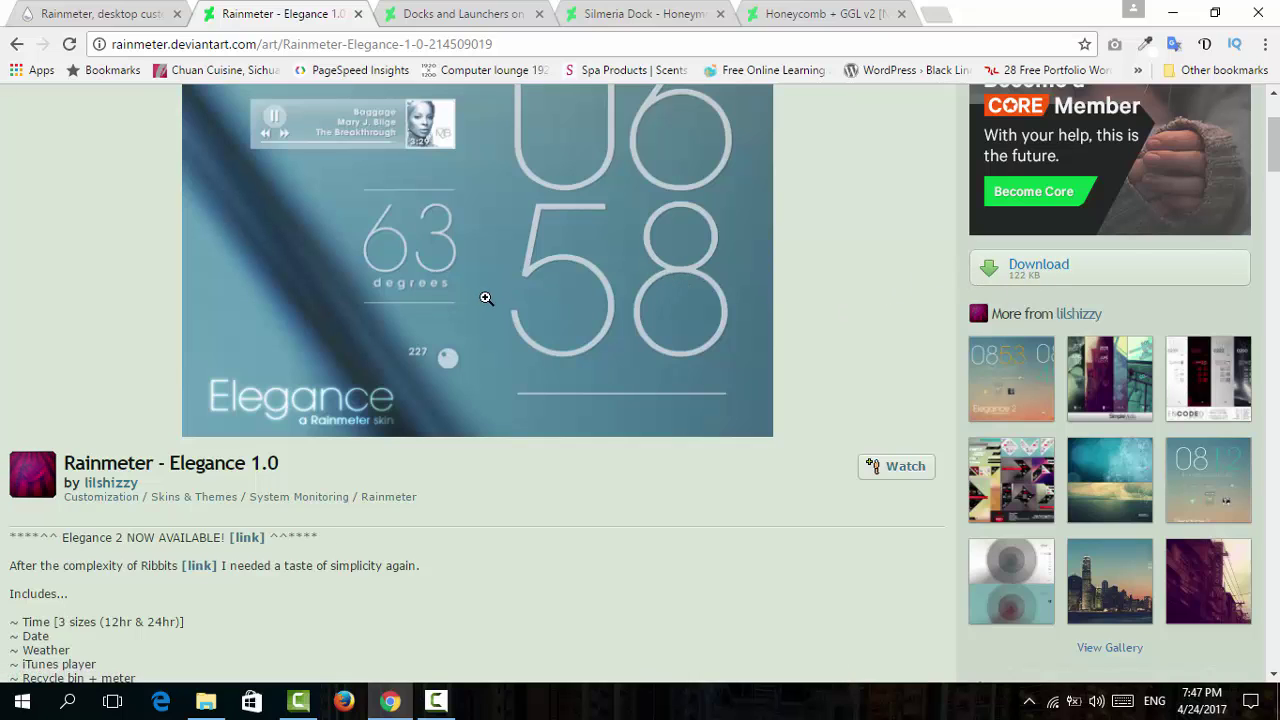
Close the Docks and Launchers gallery and download the Silmeria Dock skin
left_click(440, 14)
scroll(386, 323, "up", 4)
scroll(386, 323, "up", 3)
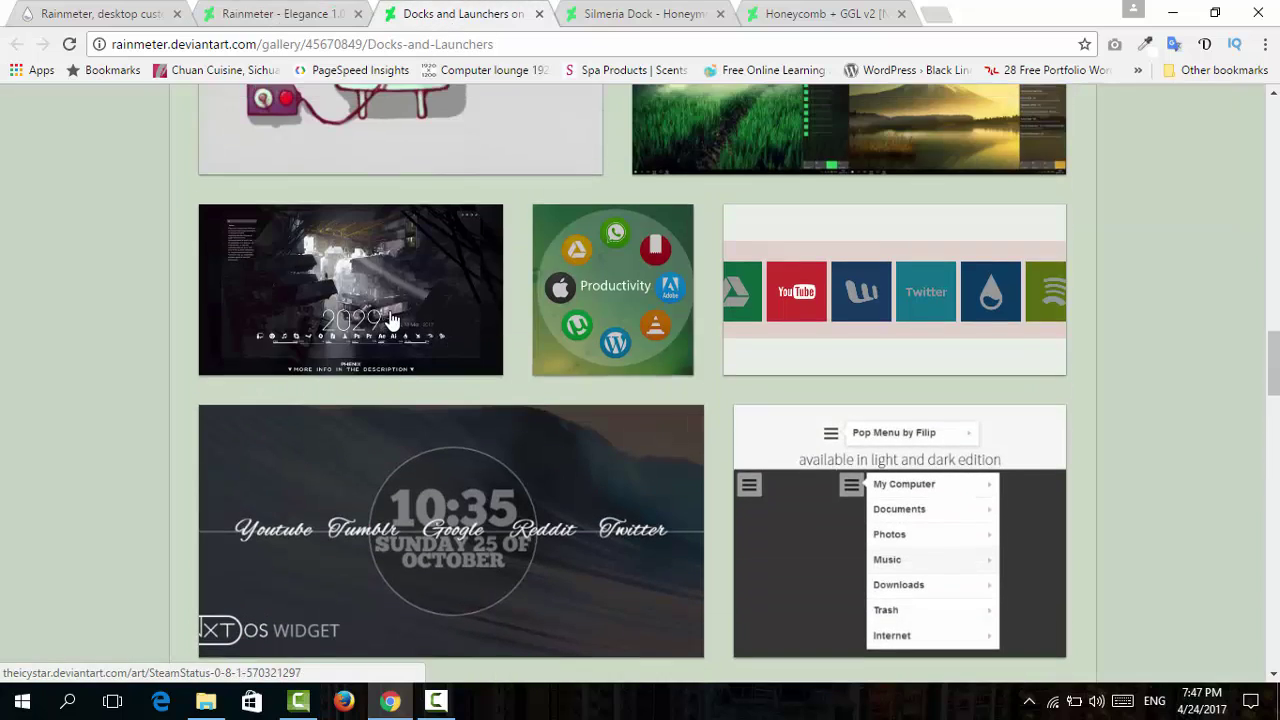
scroll(386, 323, "up", 3)
left_click(539, 14)
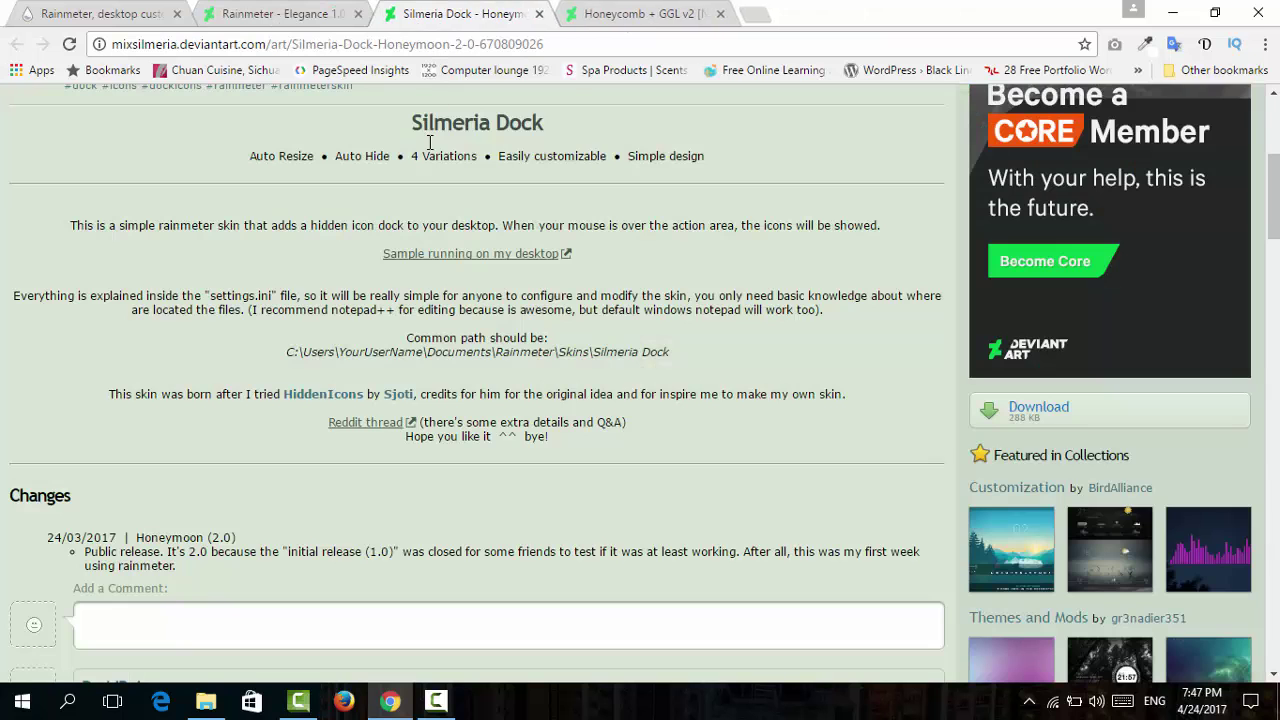
scroll(435, 250, "up", 3)
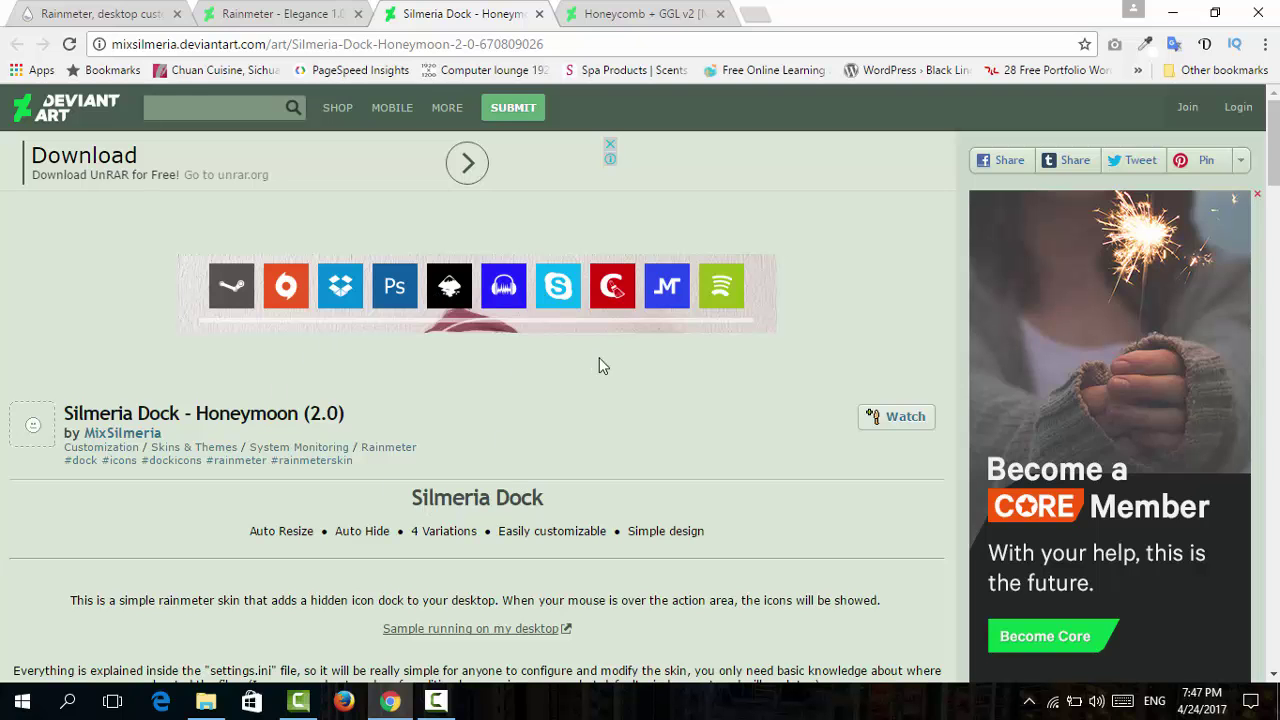
scroll(614, 370, "down", 4)
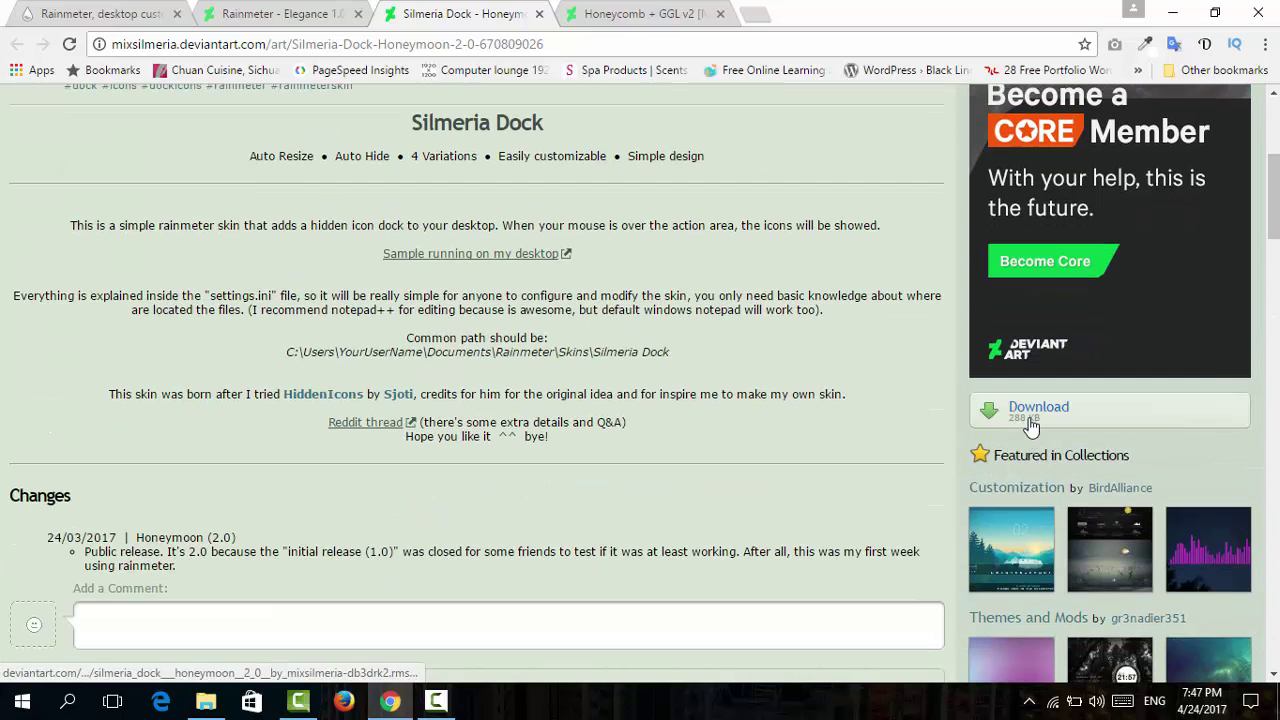
left_click(1010, 408)
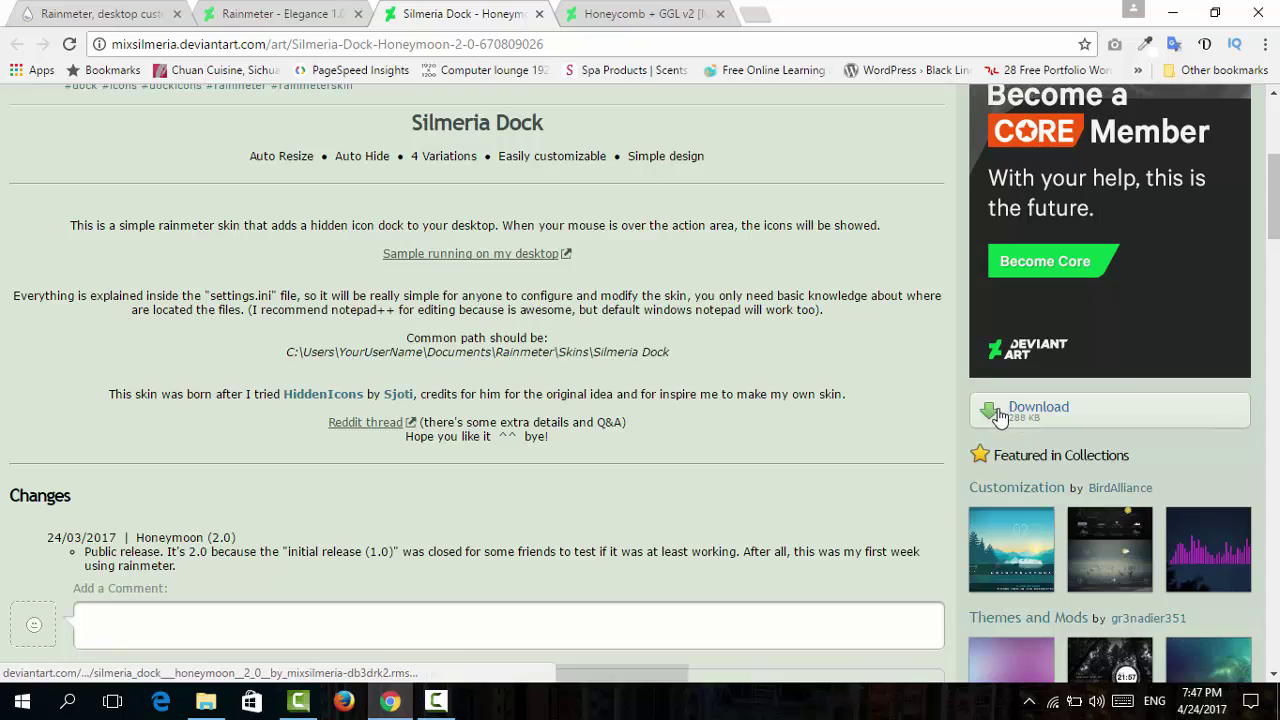
Look over the Honeycomb + GGL v2 page, then minimise Chrome to the desktop
left_click(605, 12)
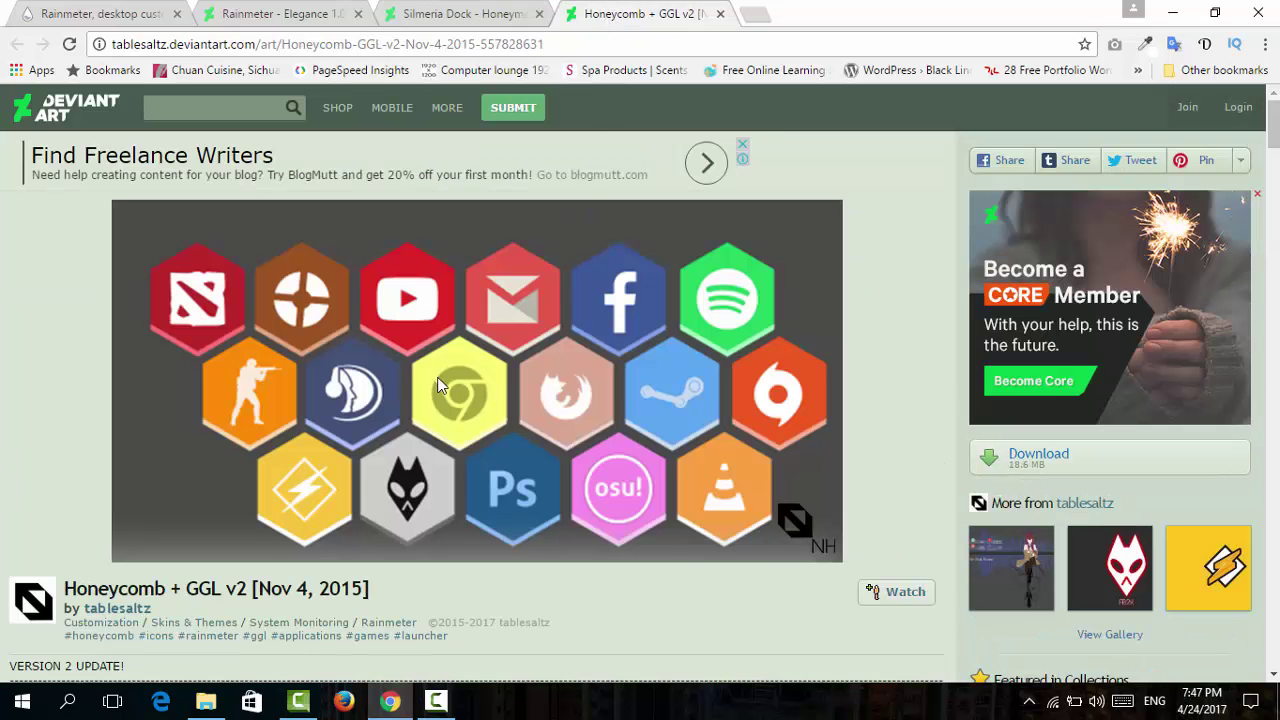
scroll(460, 380, "down", 2)
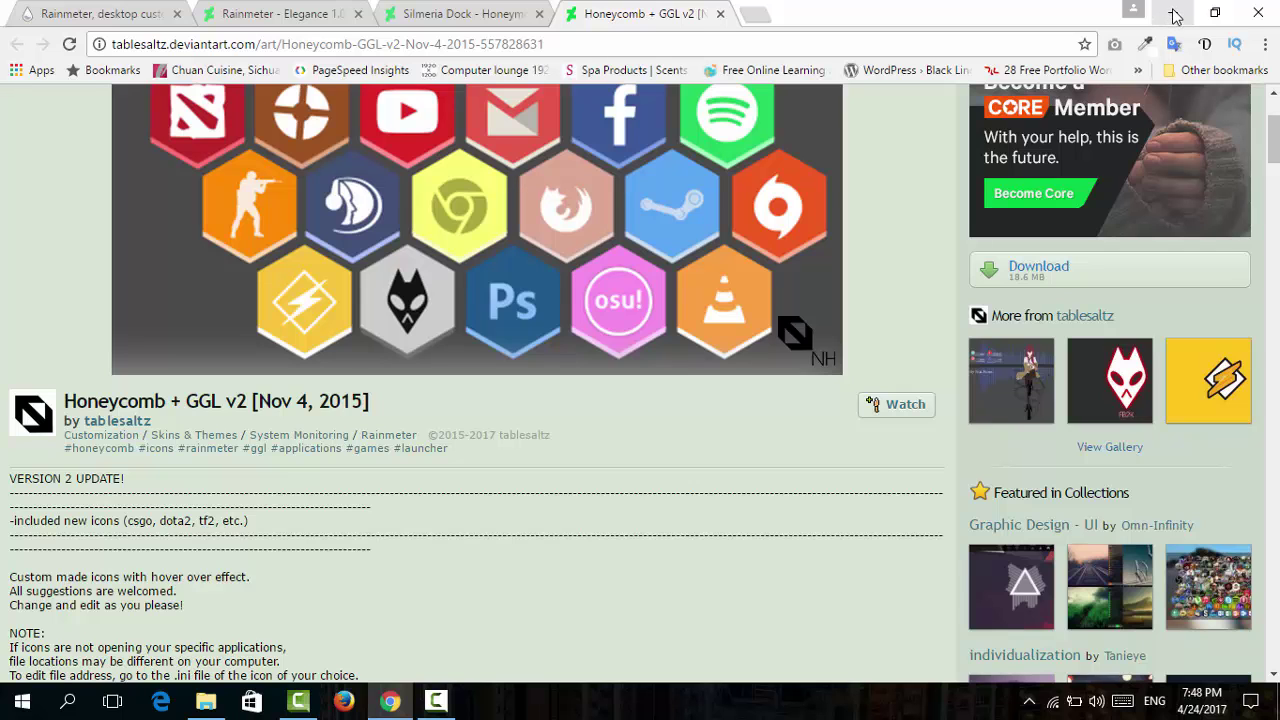
left_click(1174, 14)
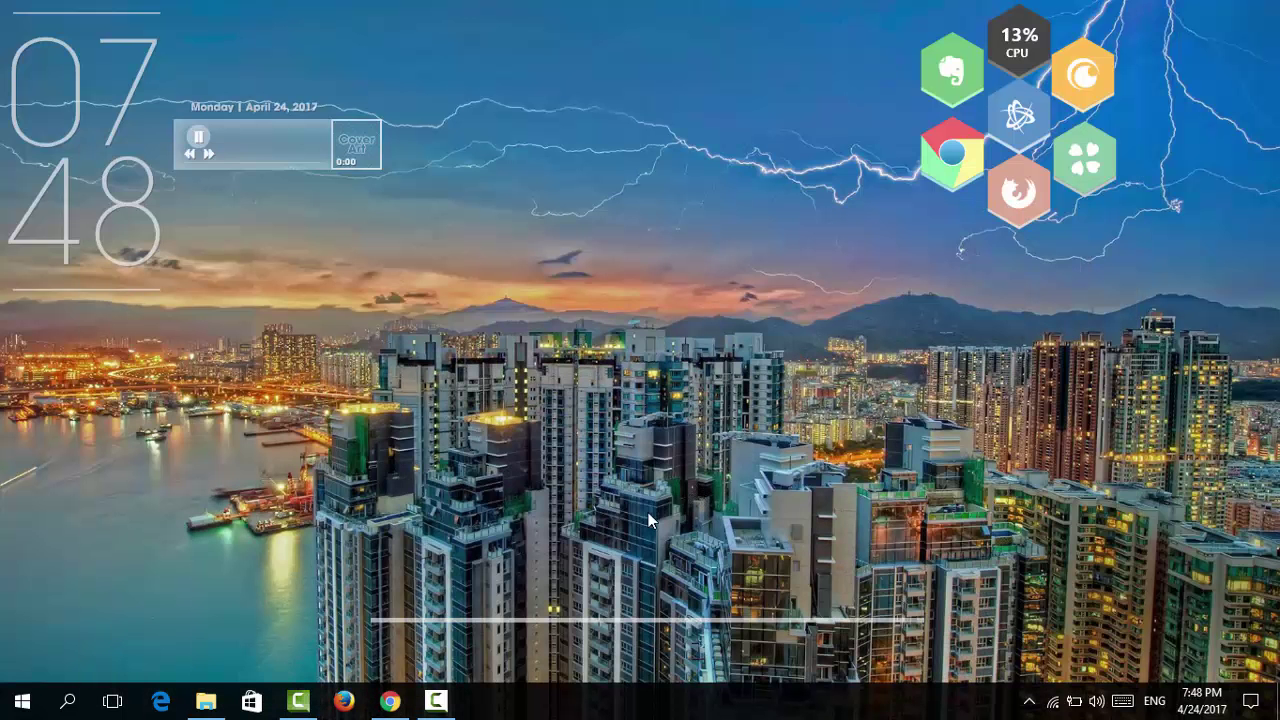
From Rainmeter's tray icon menu, browse Skins past illustro and Cleartext to the Honeycomb configurations
left_click(1029, 703)
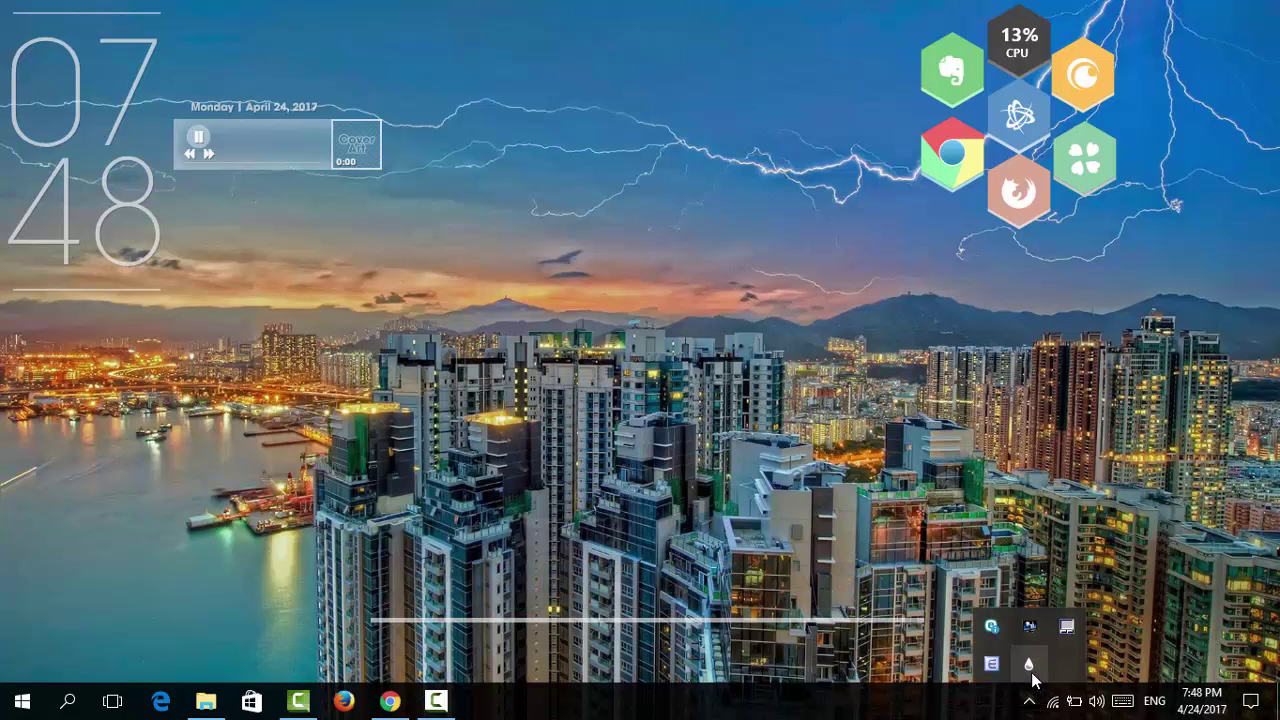
right_click(1031, 671)
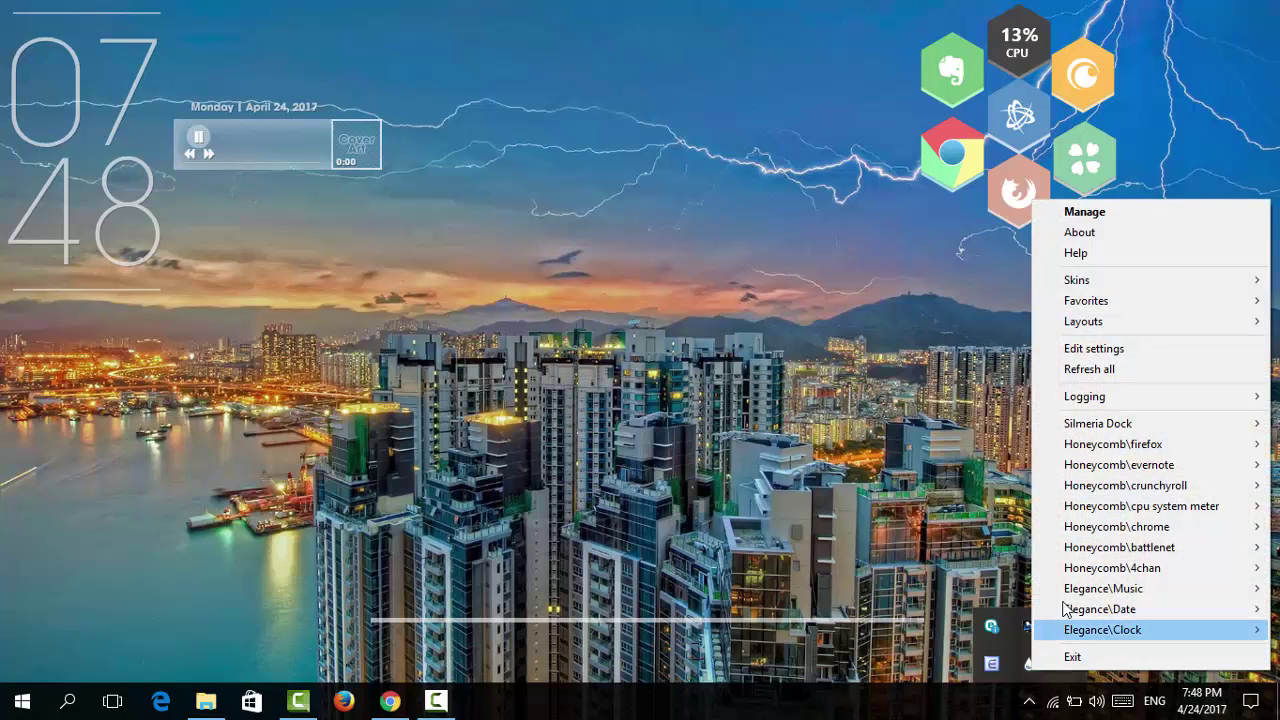
mouse_move(1150, 280)
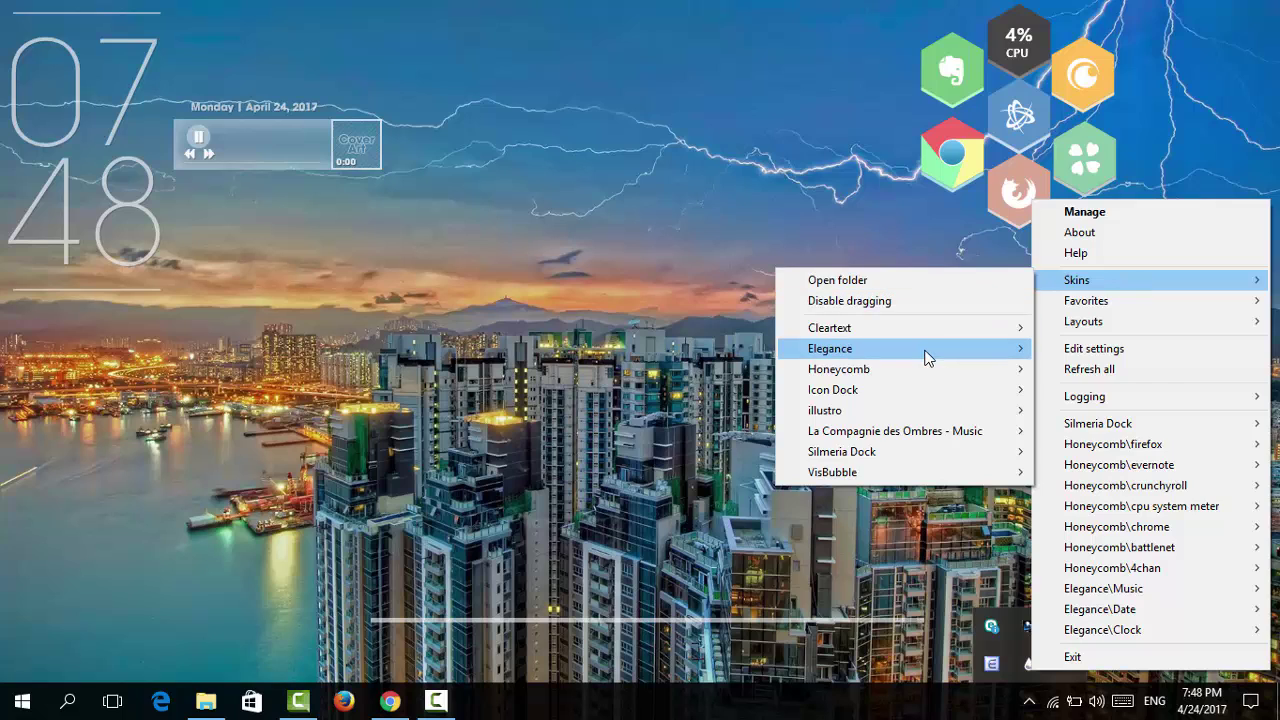
mouse_move(903, 348)
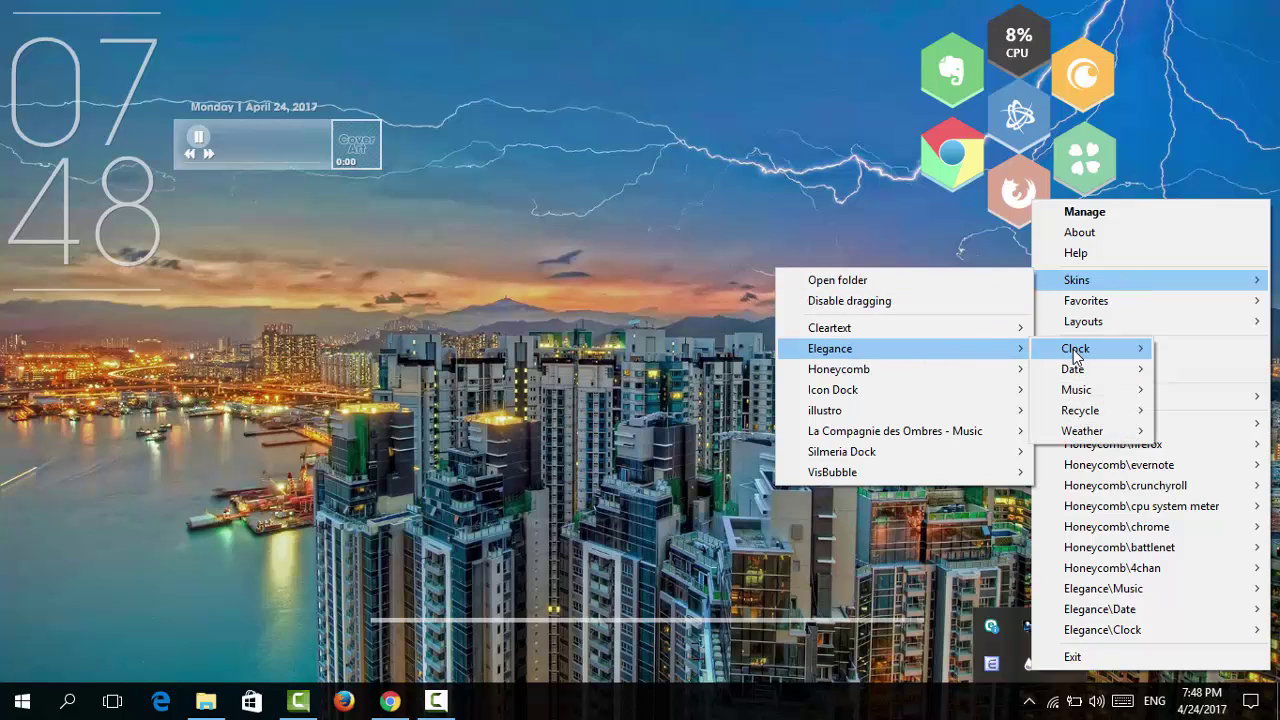
mouse_move(1078, 348)
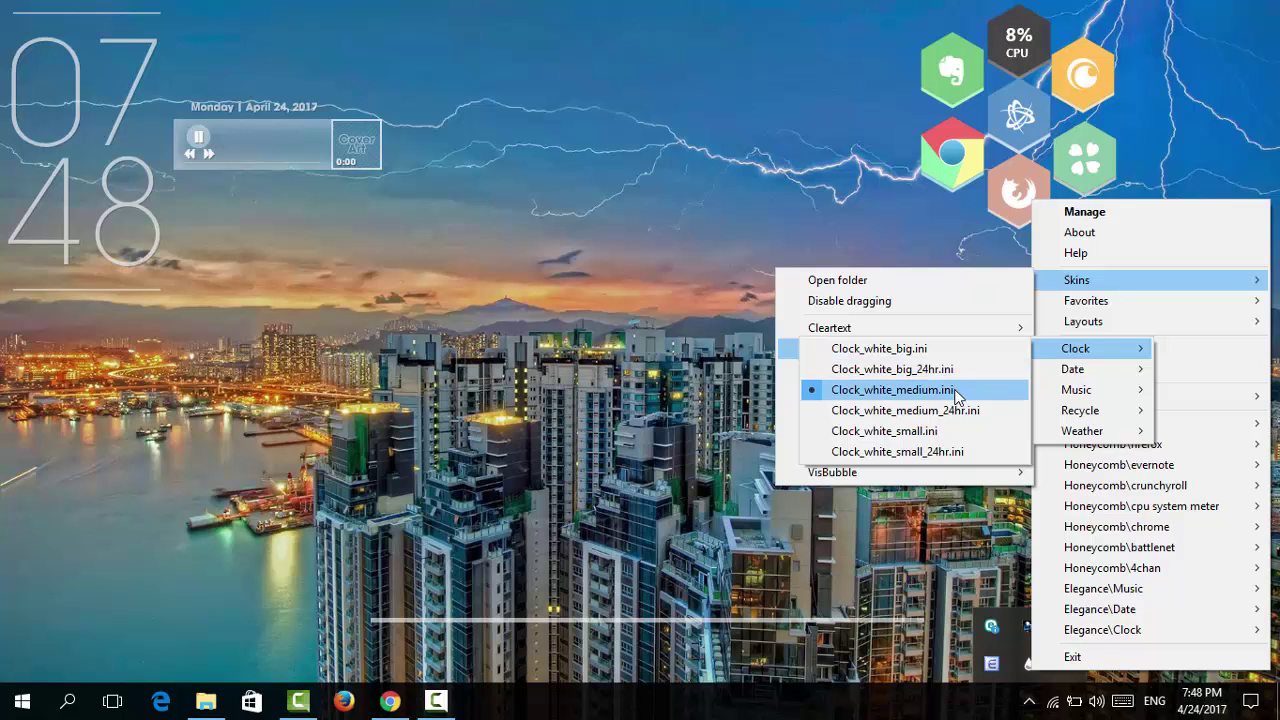
key("Left")
key("Down")
key("Right")
key("Down")
key("Left")
key("Left")
key("Down")
key("Down")
key("Down")
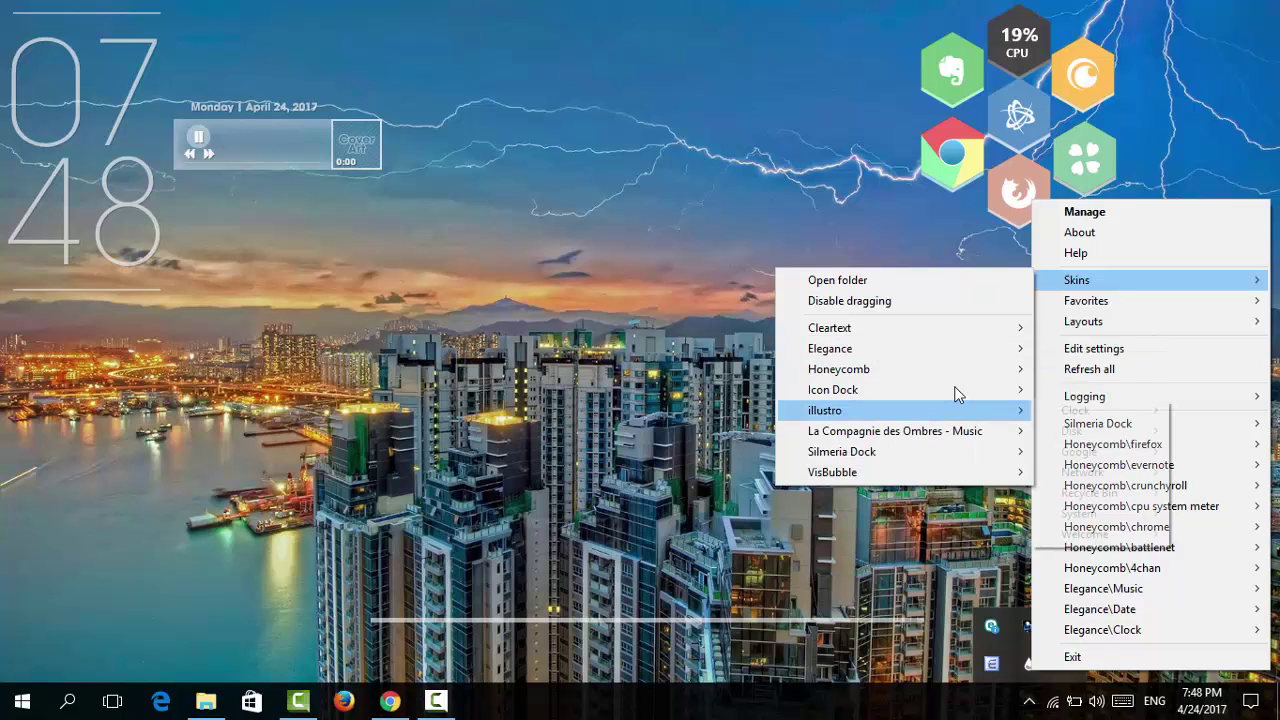
key("Up")
key("Up")
key("Up")
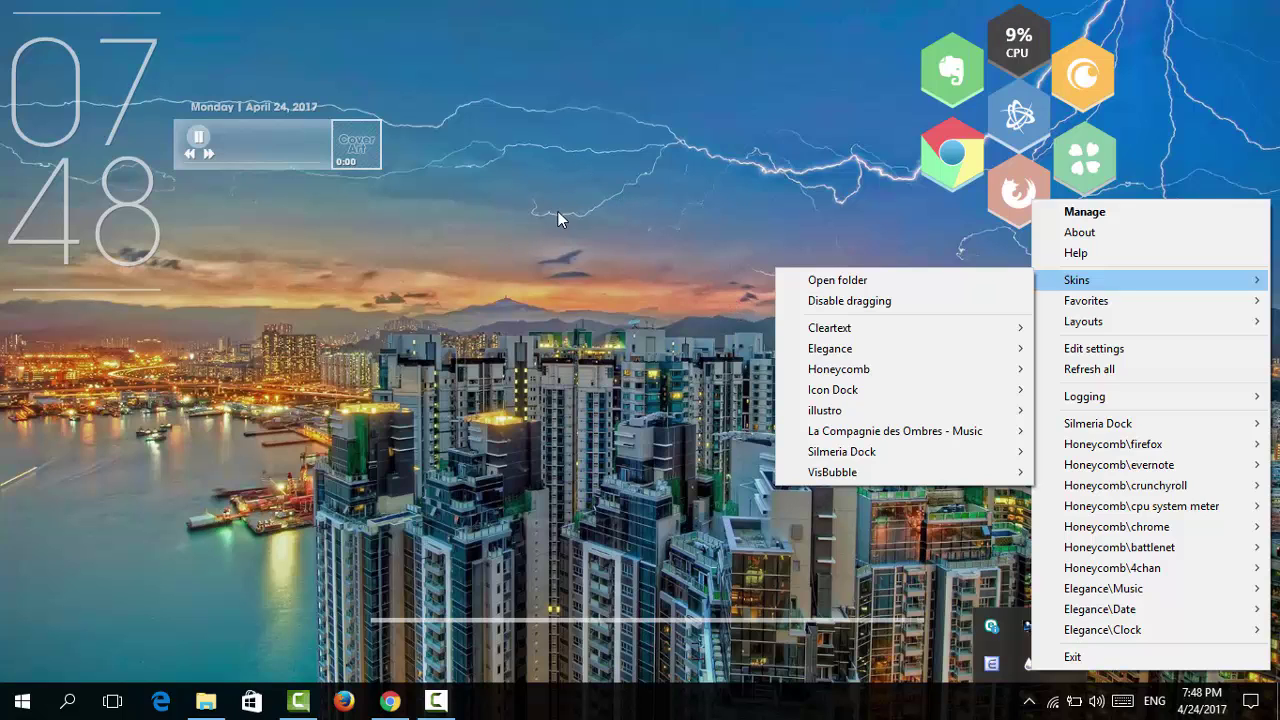
mouse_move(839, 369)
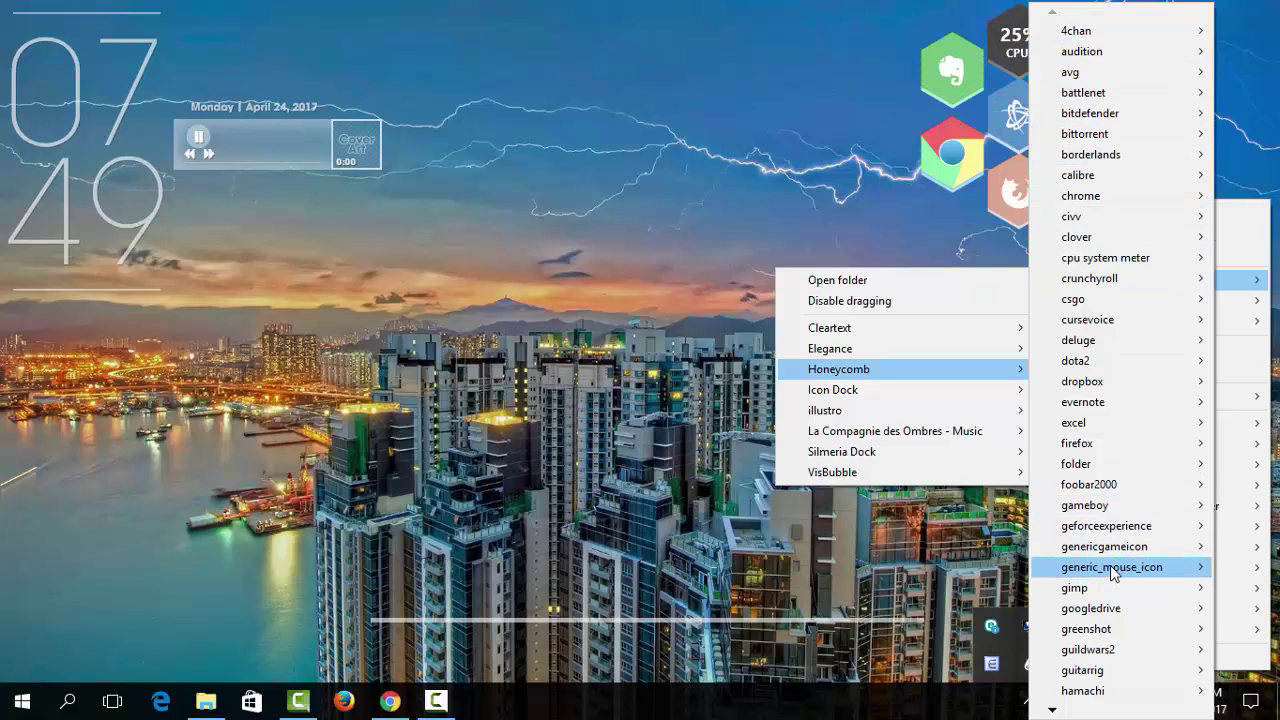
Nudge the Chrome hexagon out of the Honeycomb cluster and back, leaving it loaded
left_click(862, 236)
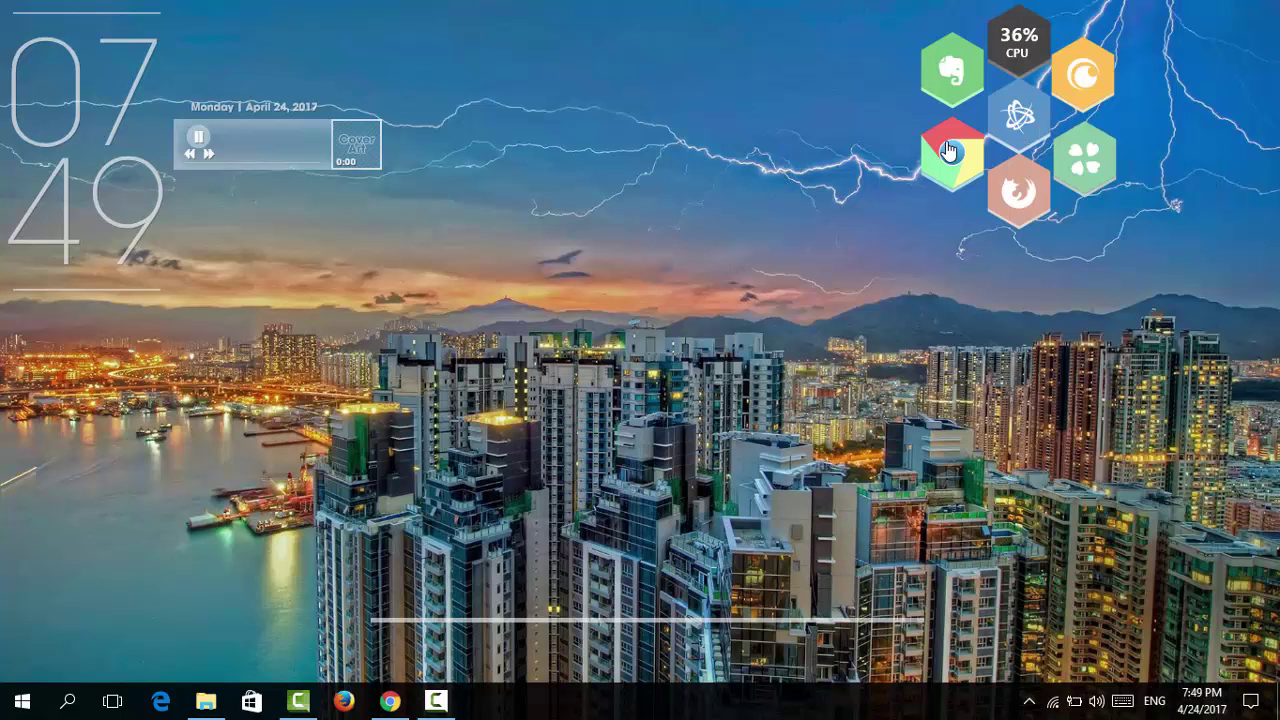
mouse_move(950, 150)
left_mouse_down()
mouse_move(878, 150)
mouse_move(957, 150)
left_mouse_up()
left_click_drag(940, 152, 940, 150)
right_click(947, 173)
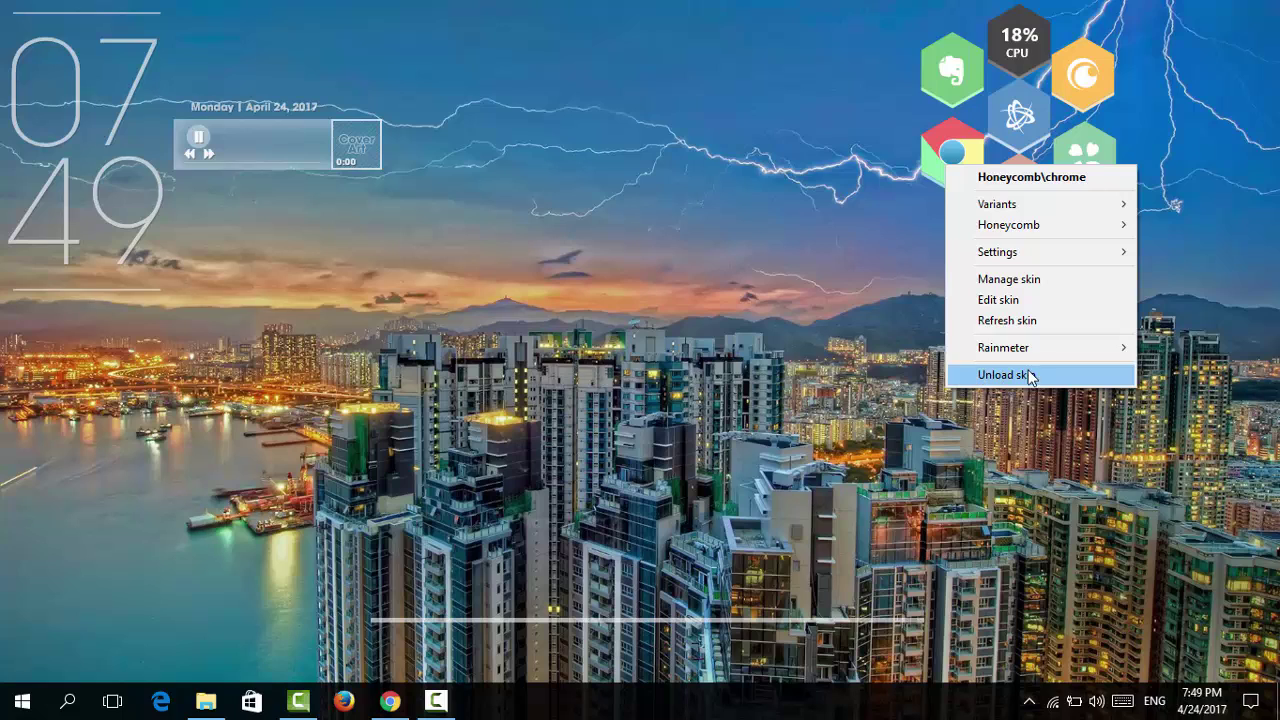
left_click(818, 316)
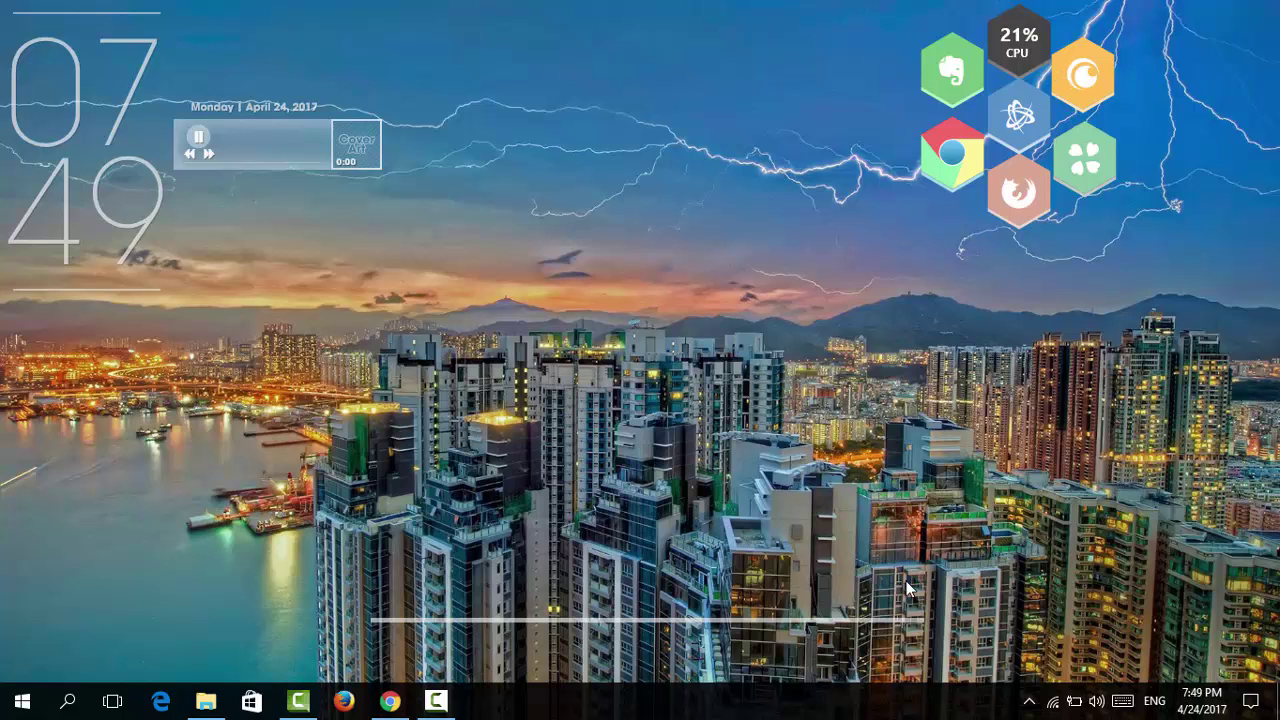
mouse_move(645, 620)
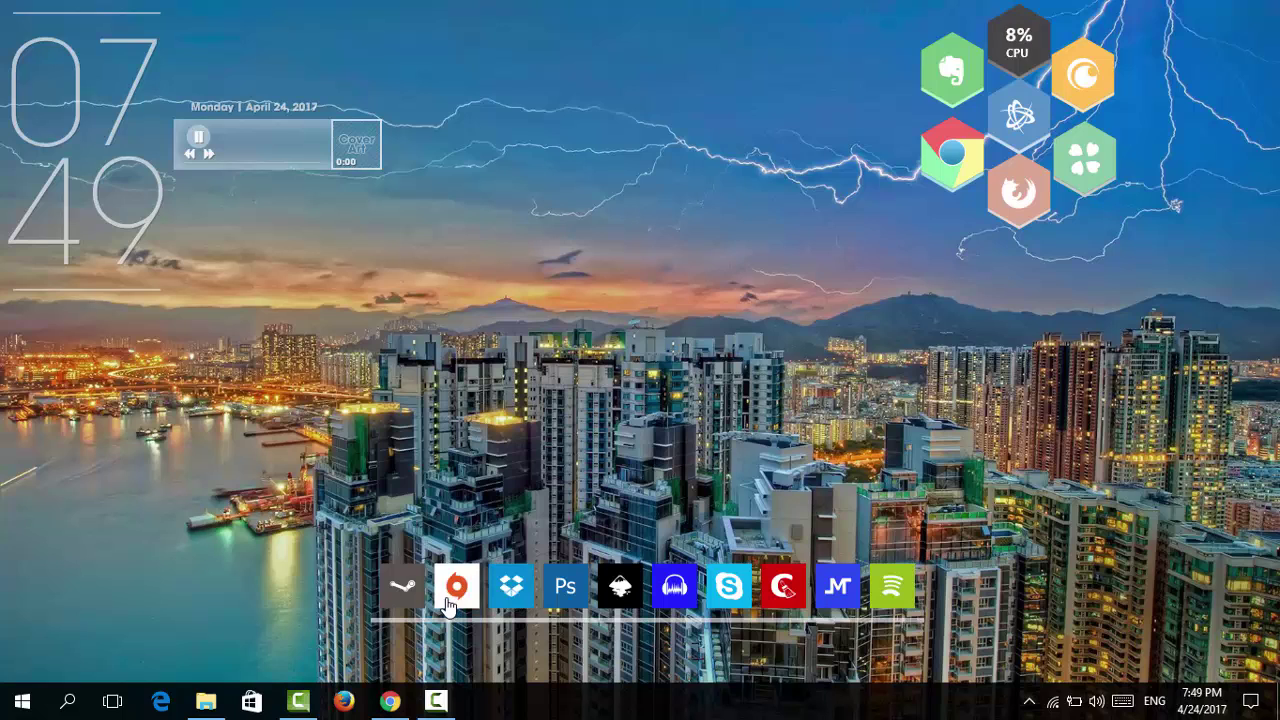
right_click(821, 591)
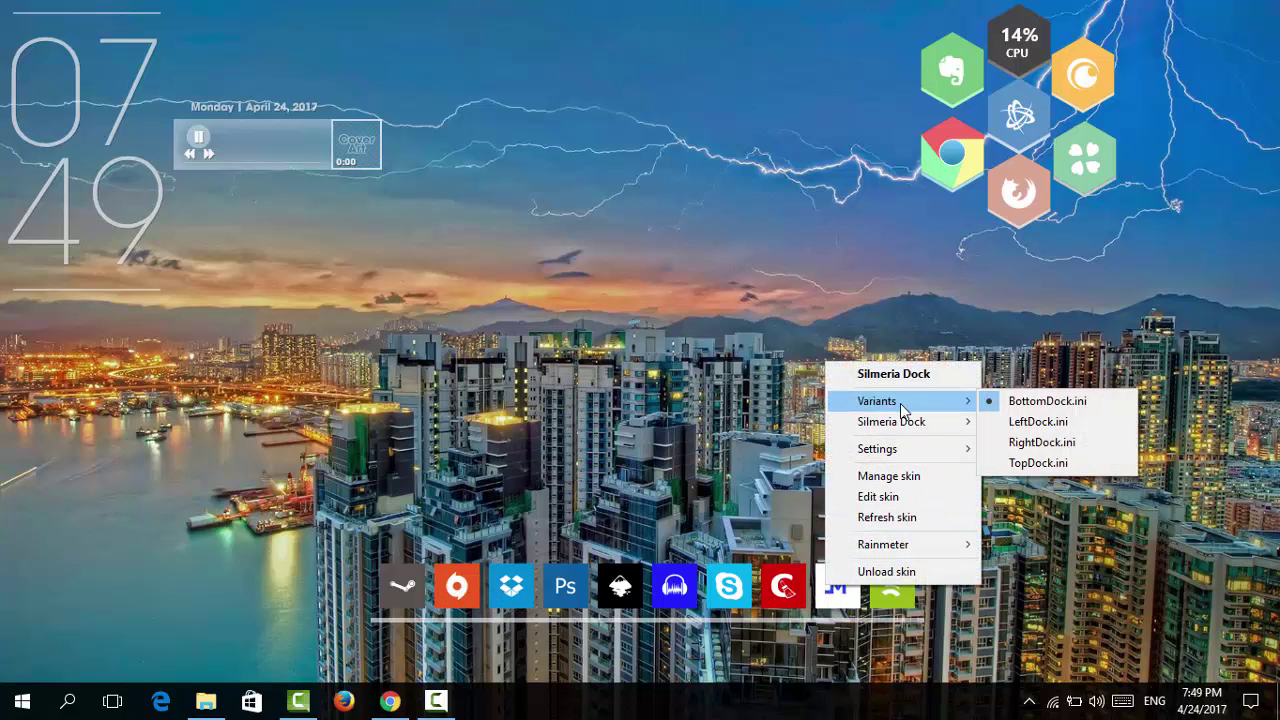
left_click(1014, 421)
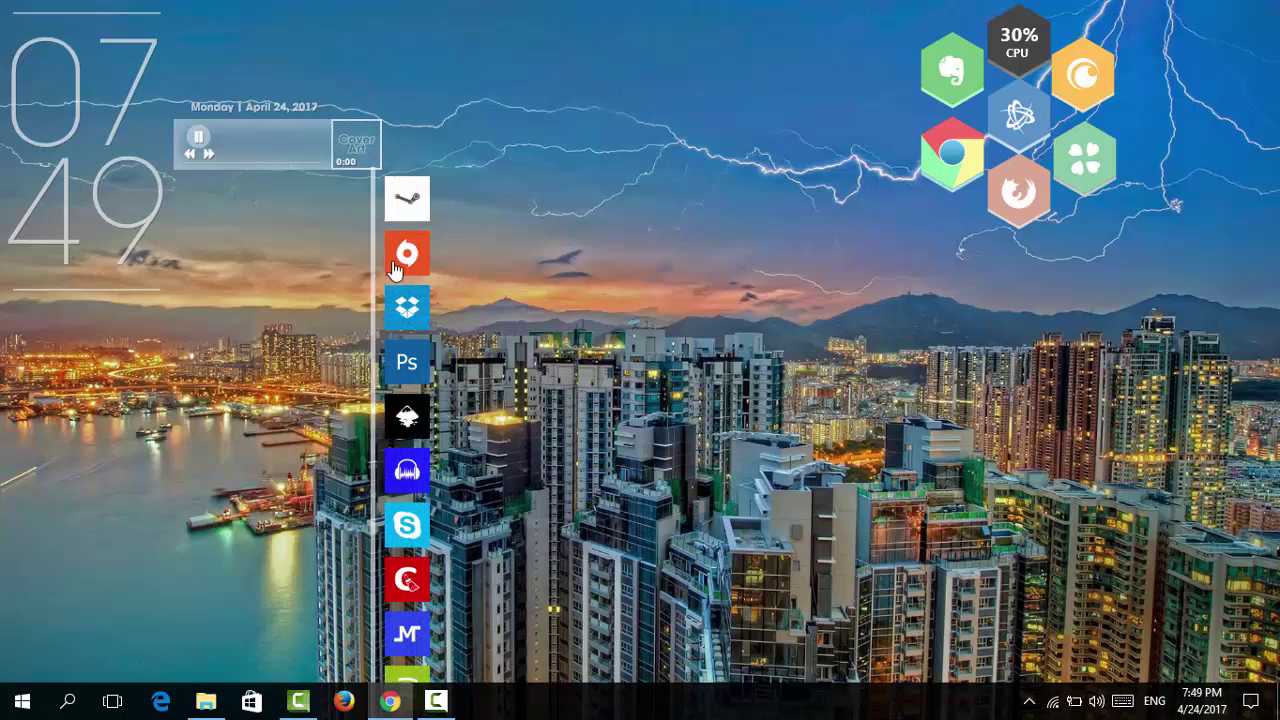
right_click(394, 309)
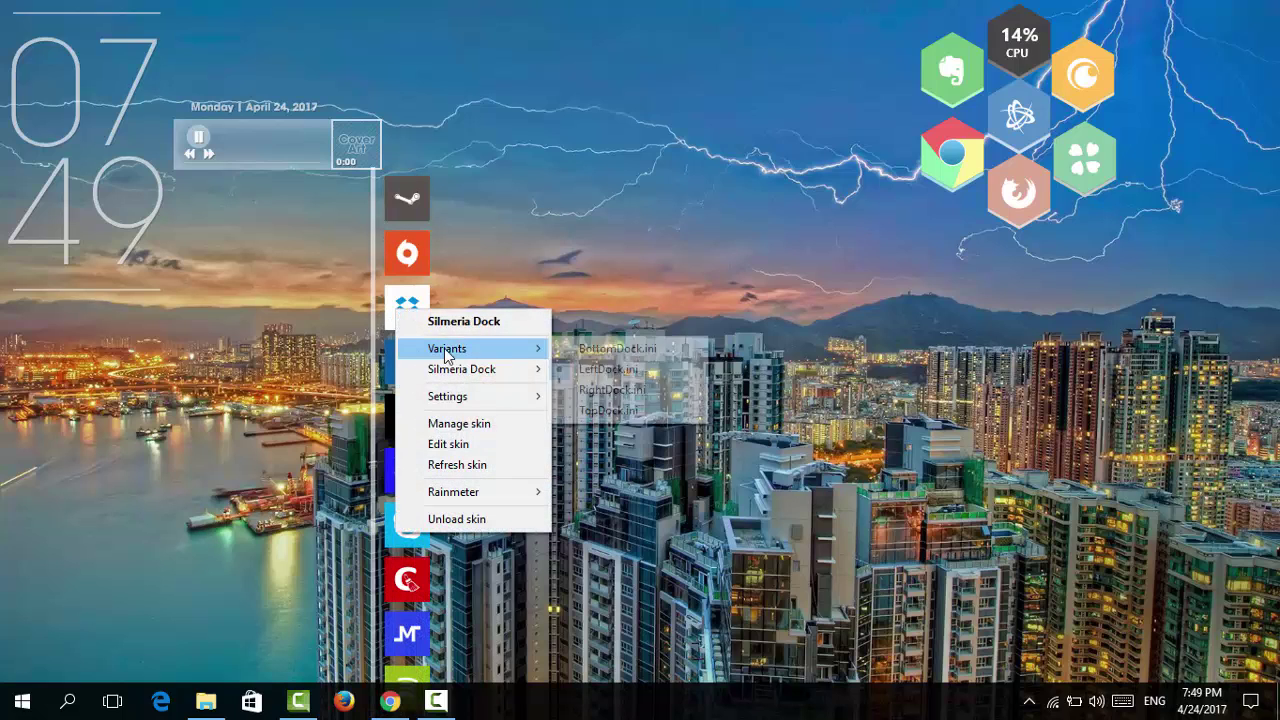
left_click(594, 390)
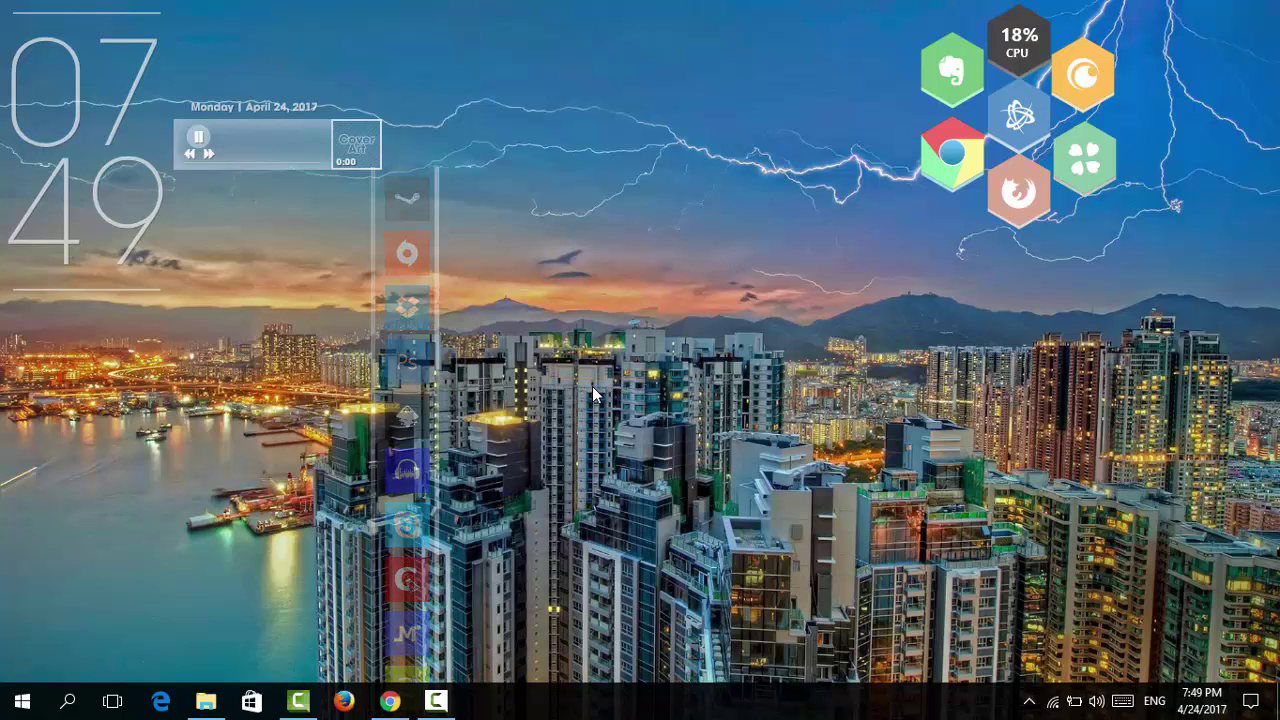
right_click(409, 362)
mouse_move(461, 393)
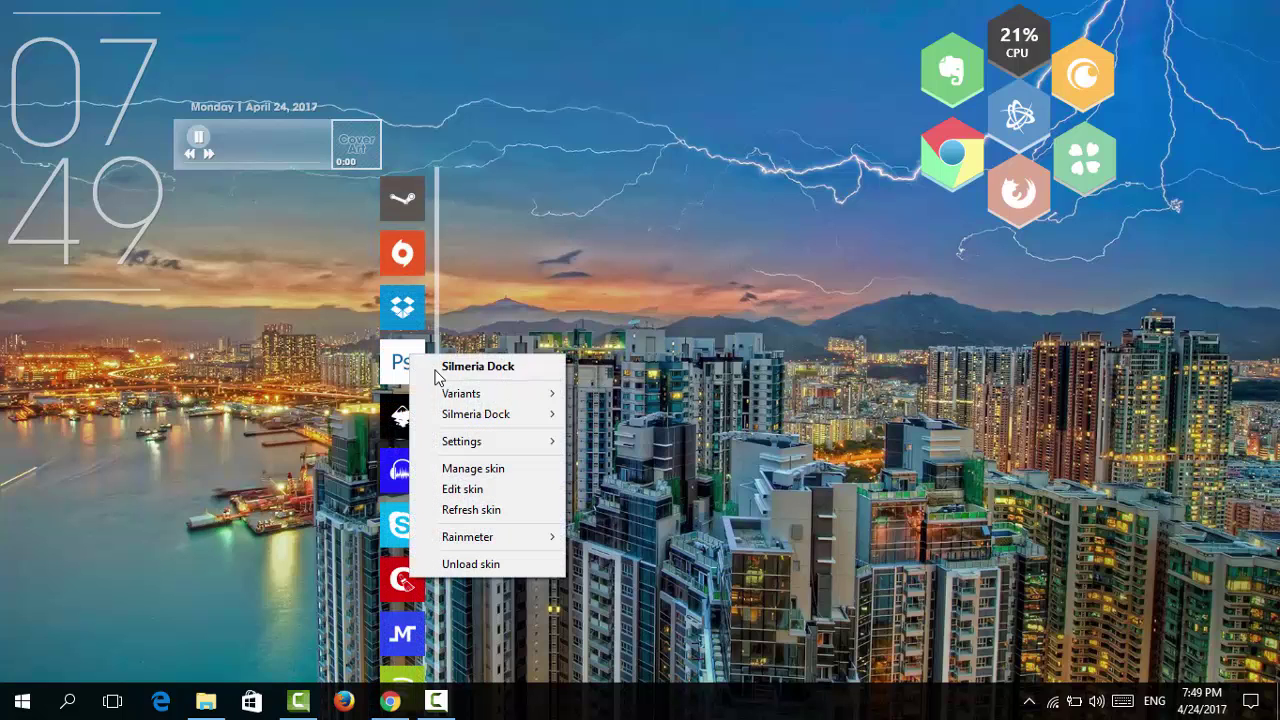
left_click(614, 456)
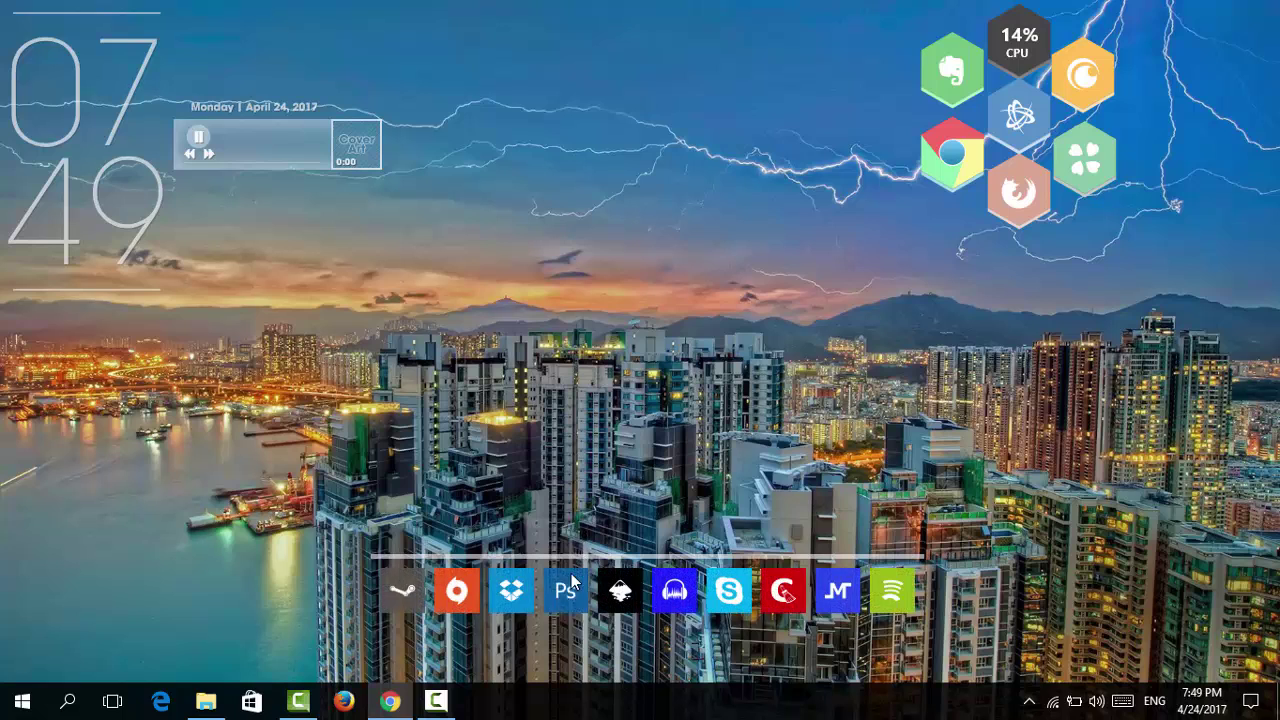
right_click(570, 584)
mouse_move(640, 389)
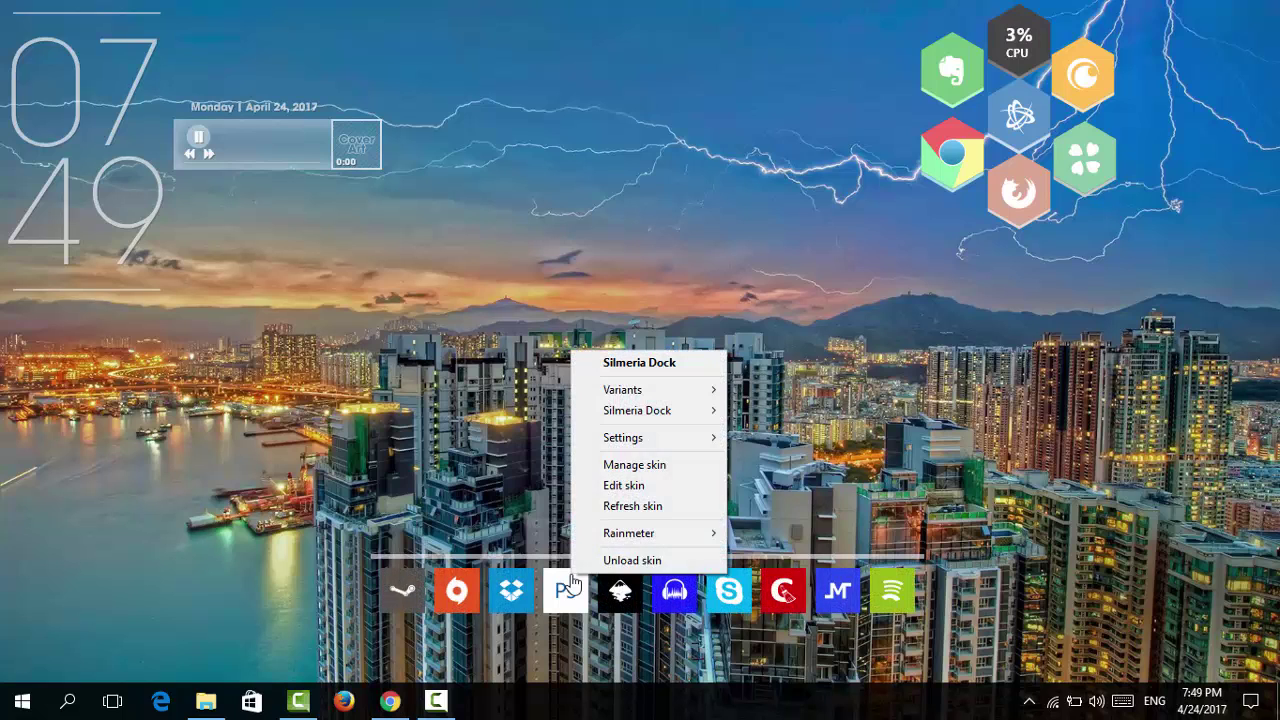
left_click(765, 390)
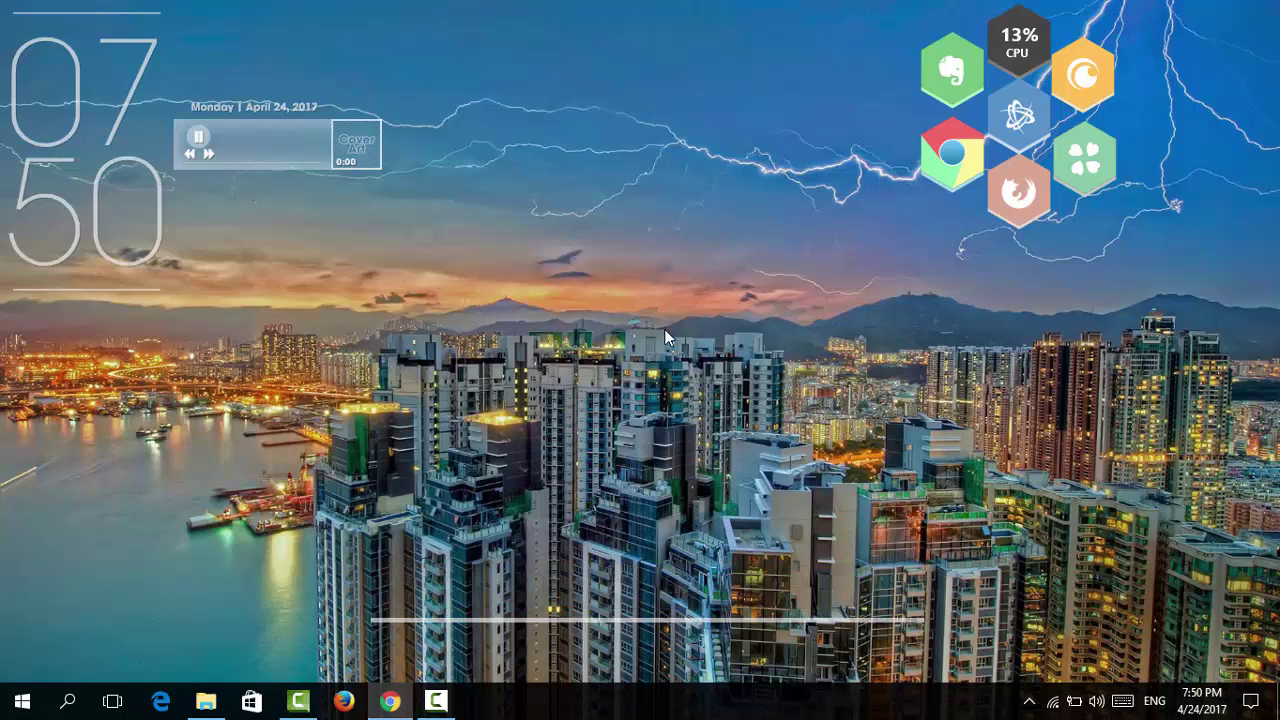
right_click(230, 327)
mouse_move(273, 340)
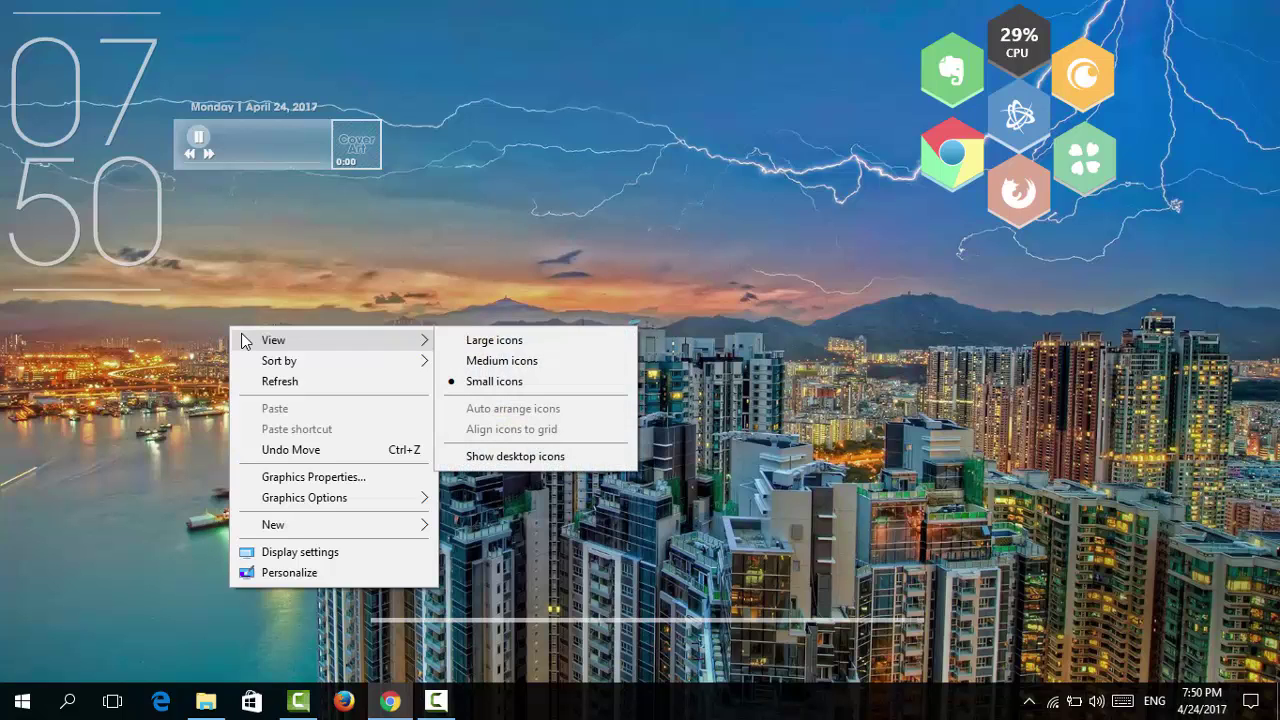
left_click(405, 378)
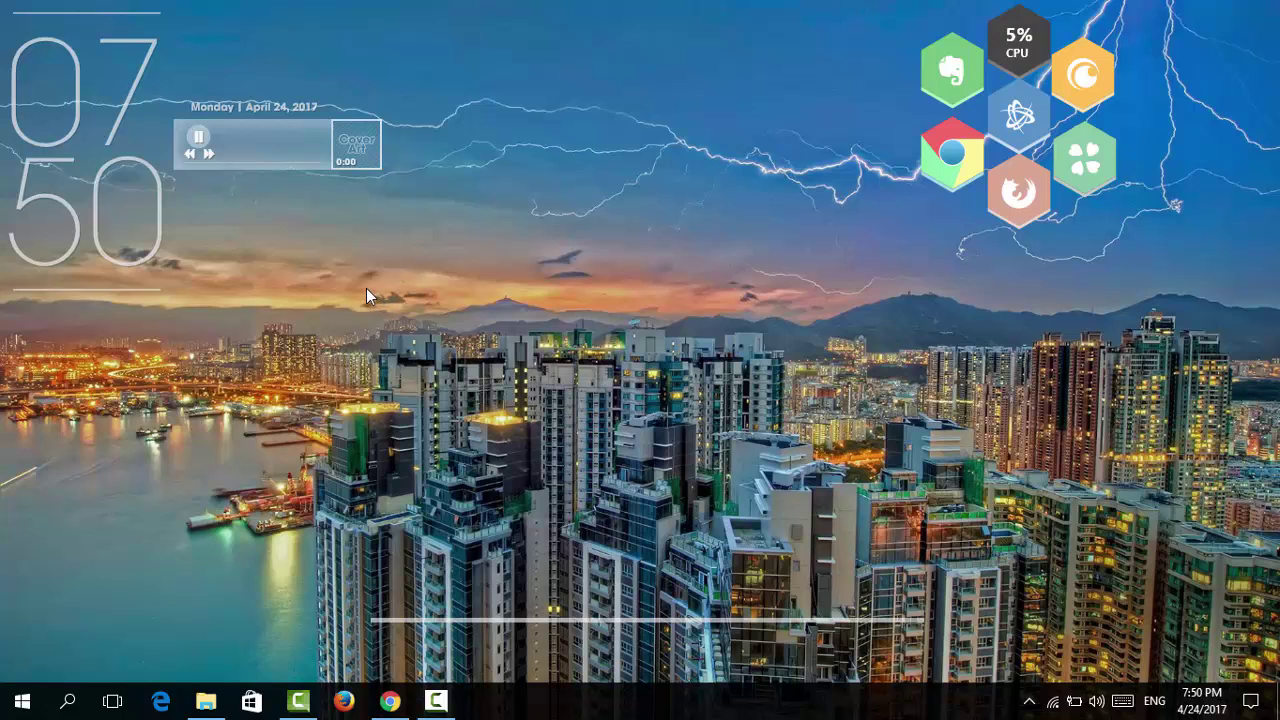
Show desktop icons again and set the images folder's city skyline photo as wallpaper
right_click(267, 277)
mouse_move(311, 289)
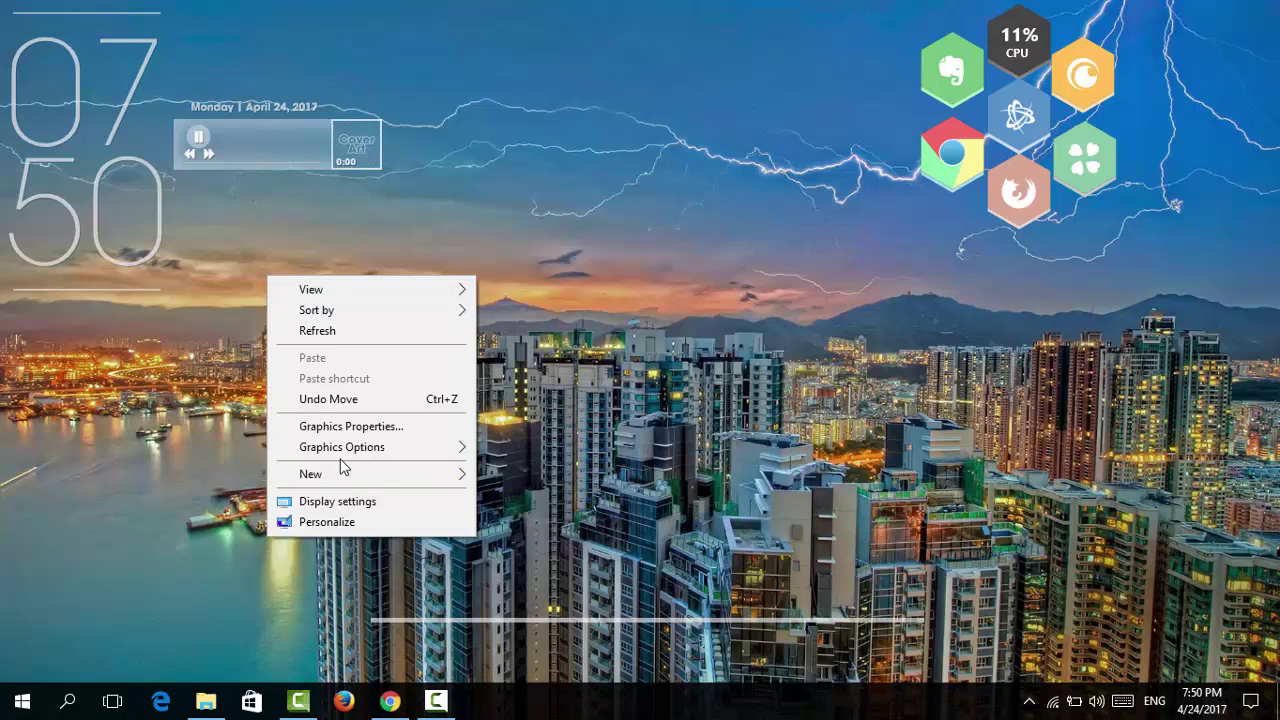
left_click(505, 406)
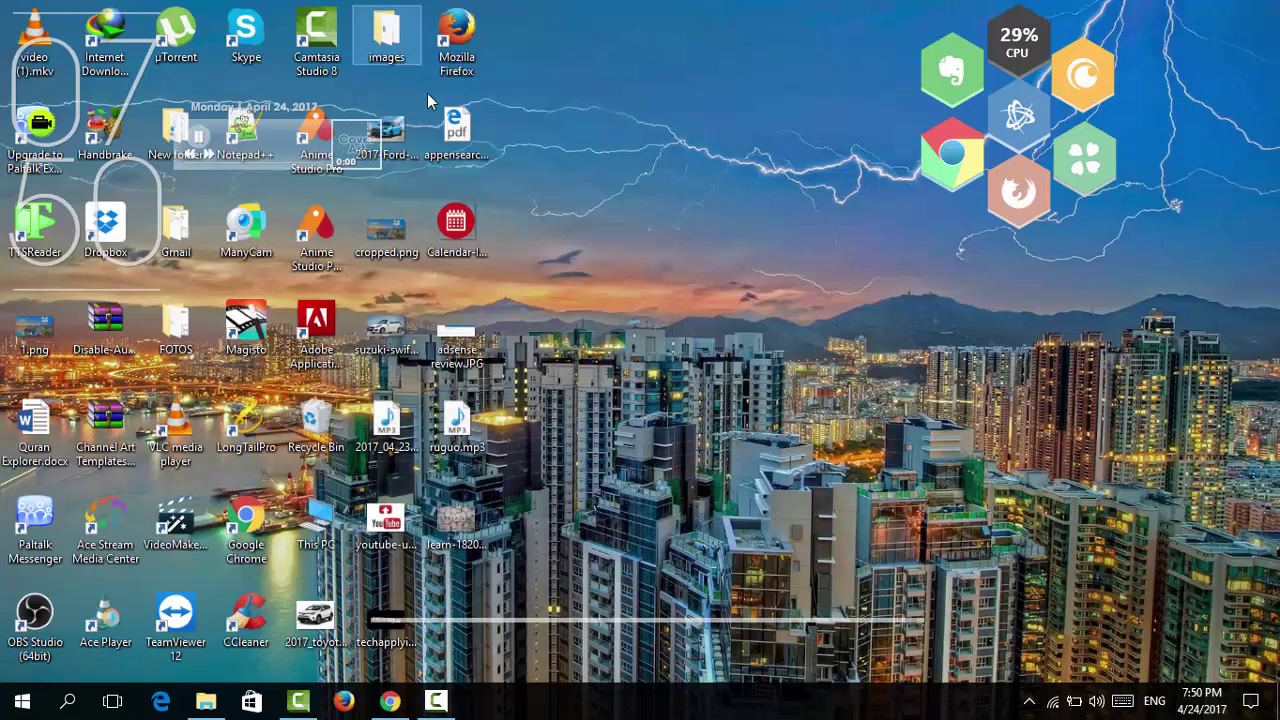
double_click(386, 38)
scroll(594, 362, "down", 5)
scroll(610, 330, "down", 3)
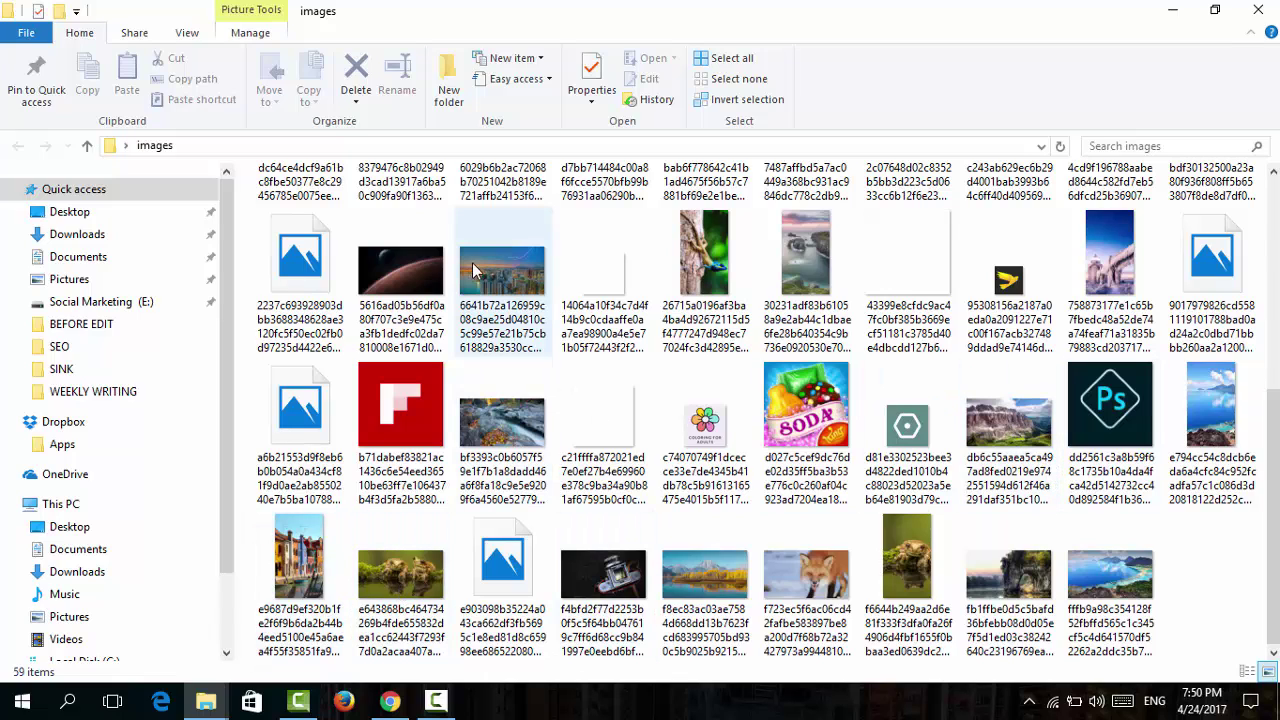
right_click(495, 292)
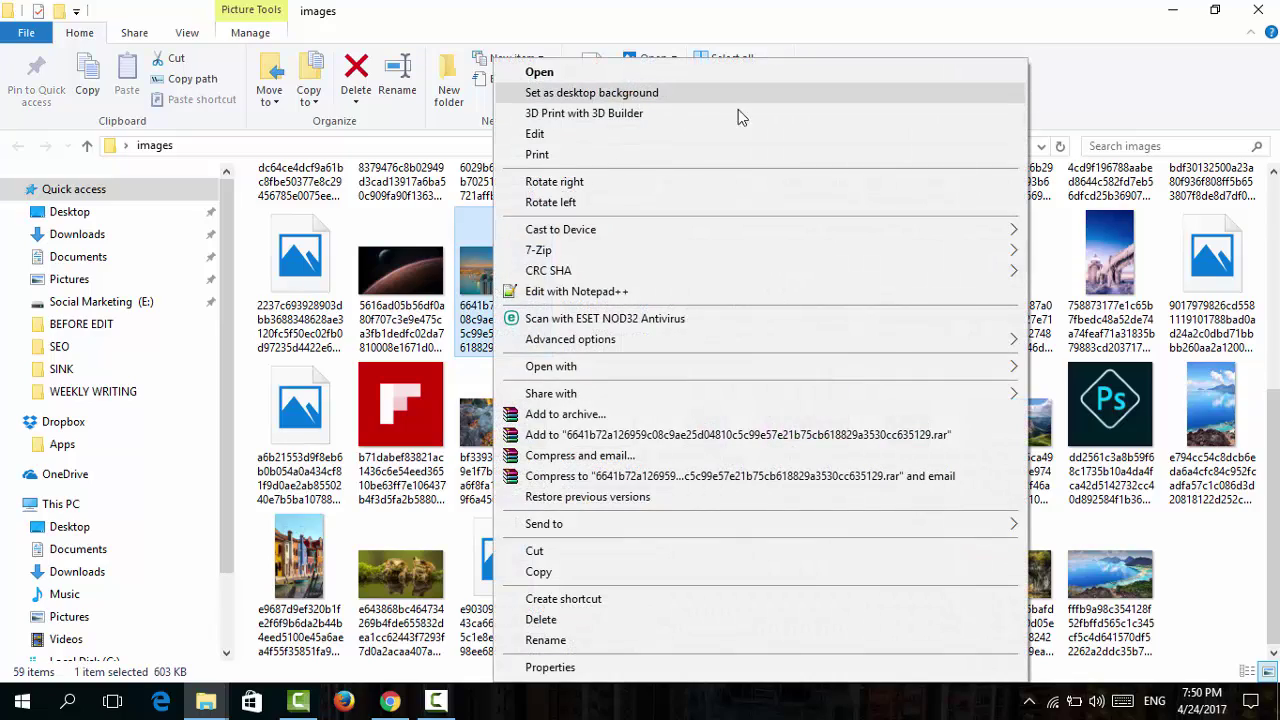
left_click(1174, 12)
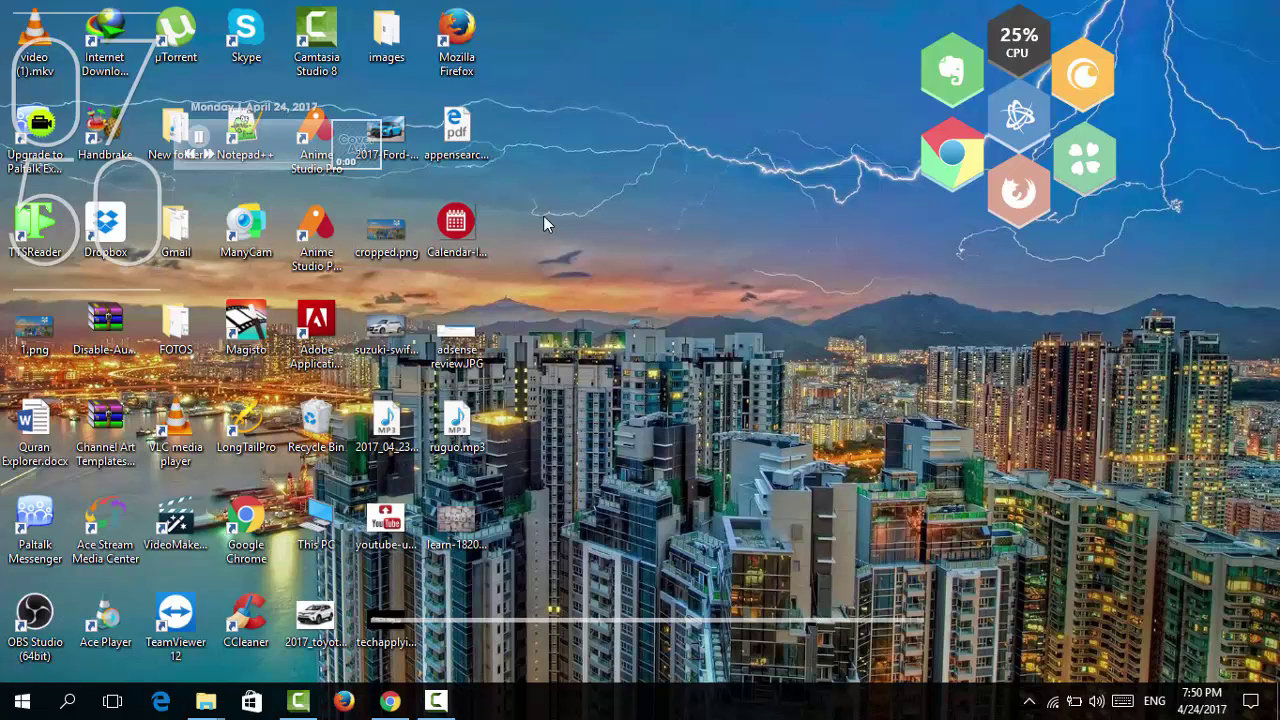
Uncheck Show desktop icons in the desktop's View menu
right_click(561, 166)
mouse_move(605, 180)
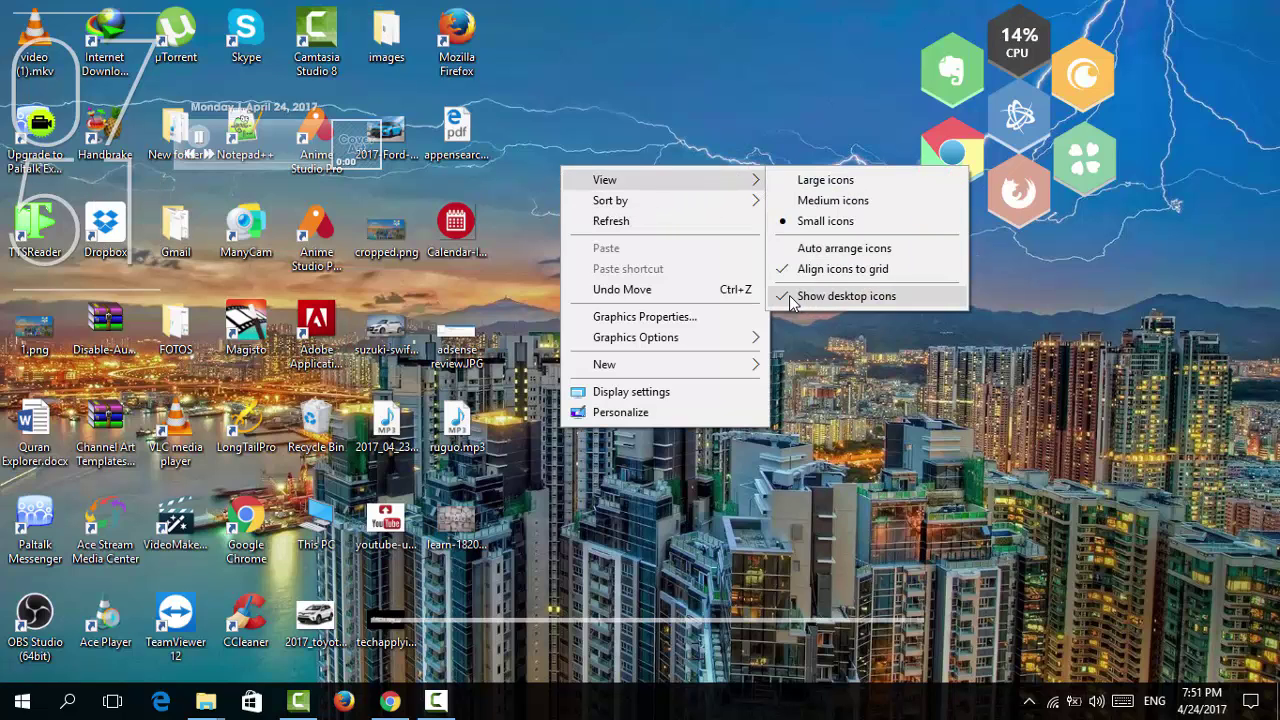
left_click(806, 300)
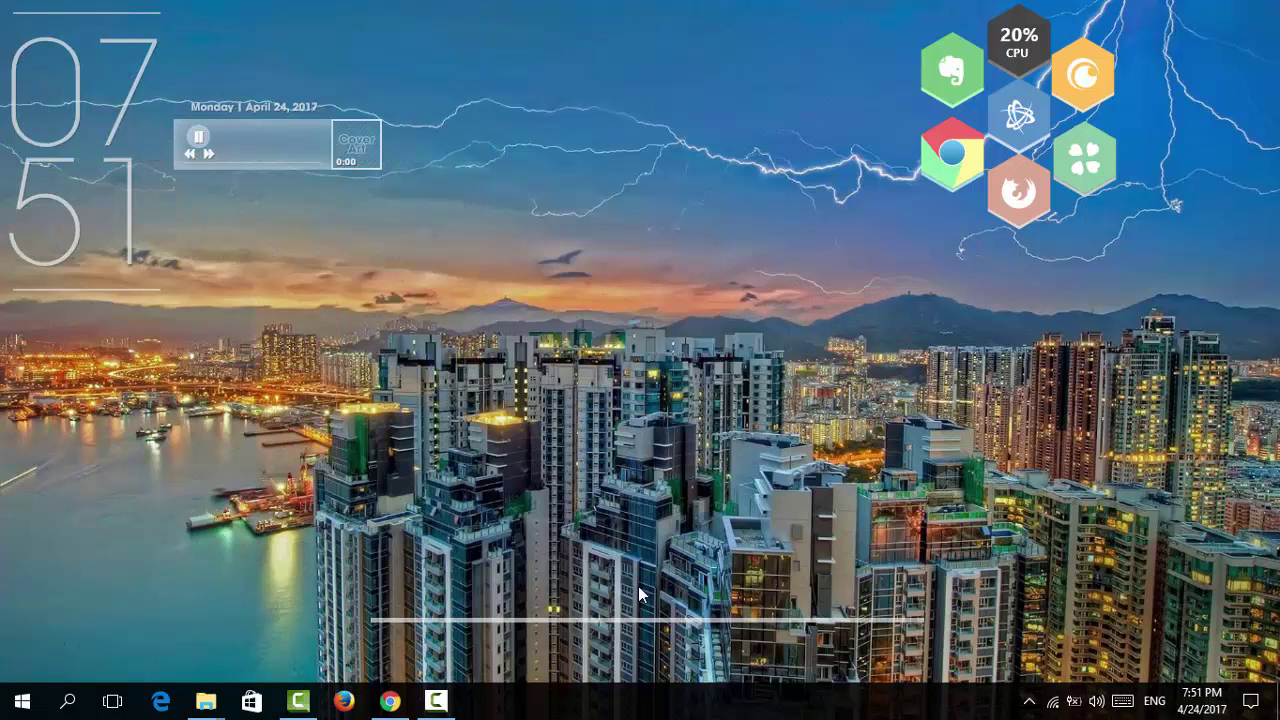